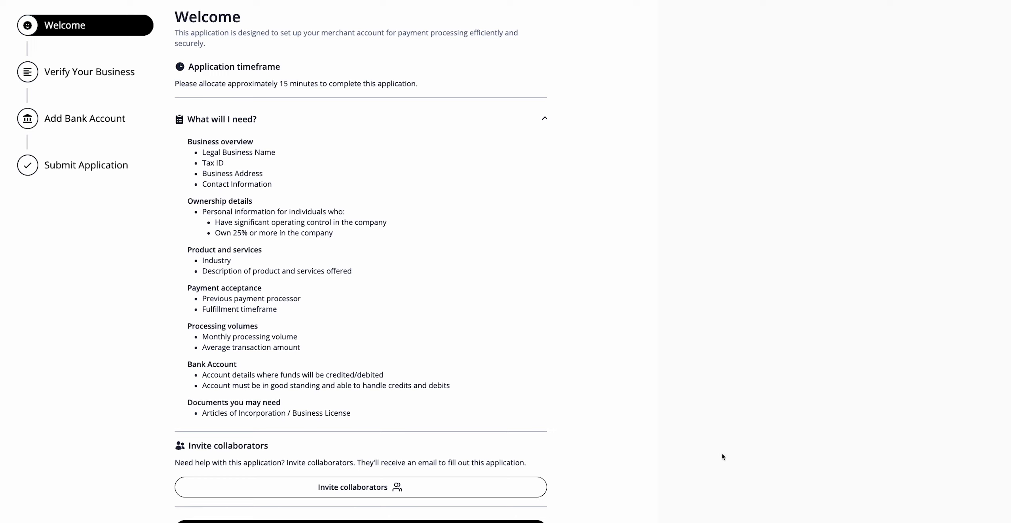
Step: Email an invitation to a collaborator by entering their email address in Invite collaborators
left_click(706, 390)
left_click(446, 489)
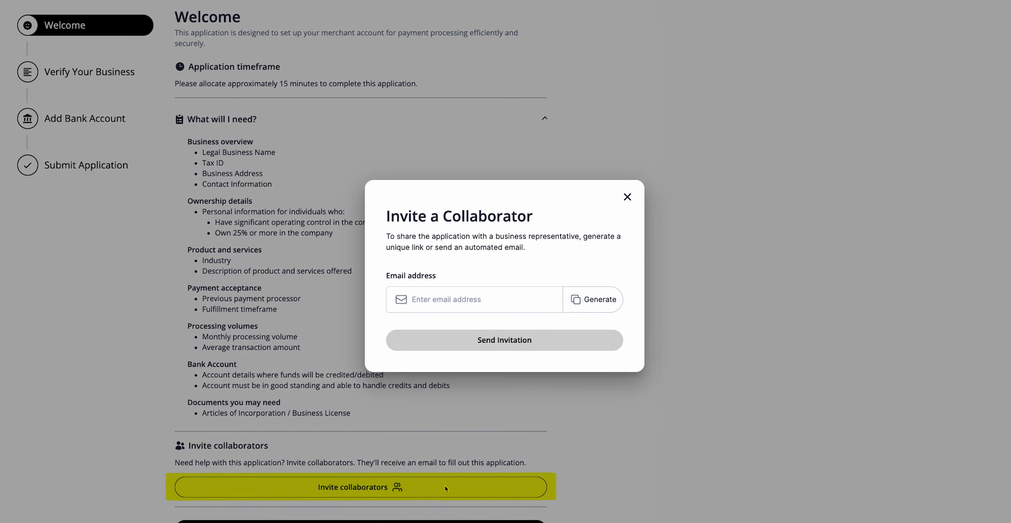
left_click(471, 297)
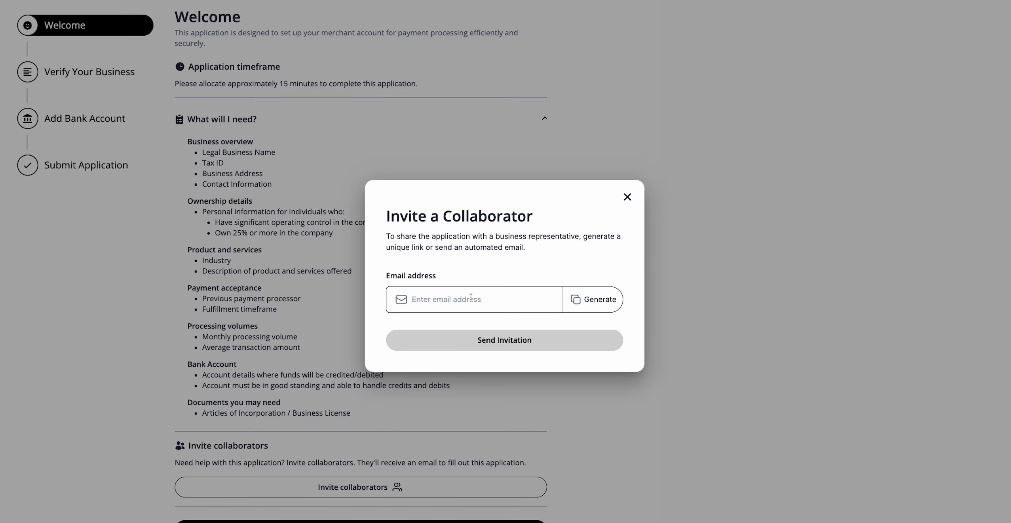
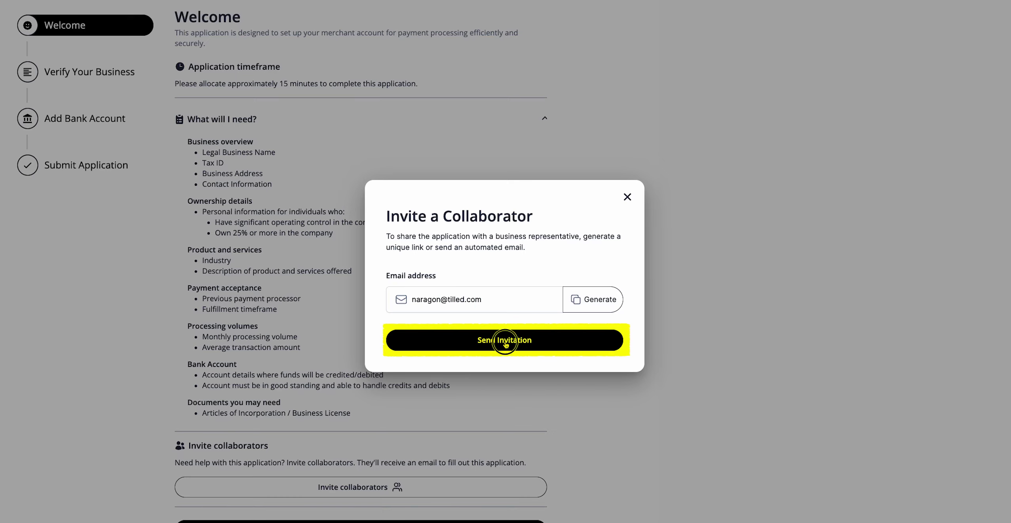
left_click(503, 341)
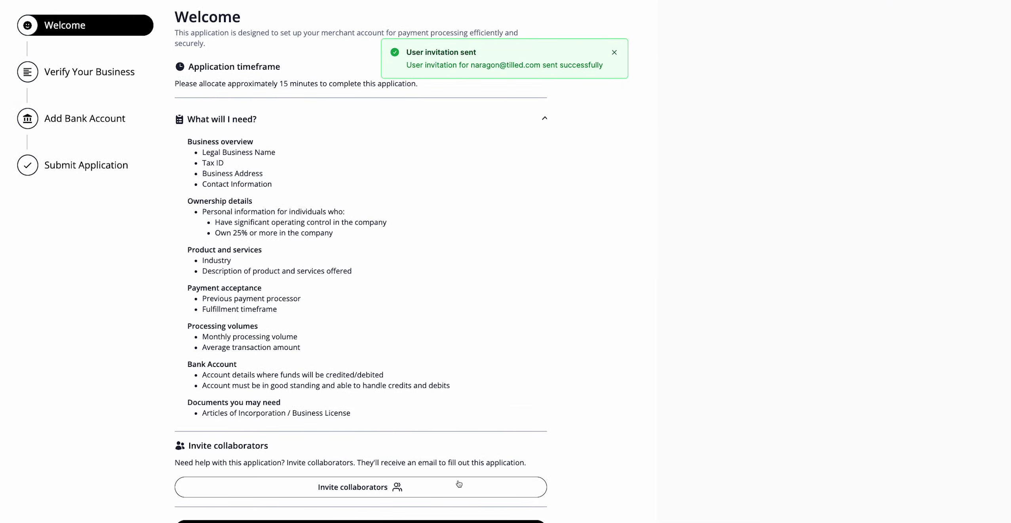
Step: Generate and copy a shareable collaborator invitation link
left_click(459, 486)
left_click(546, 301)
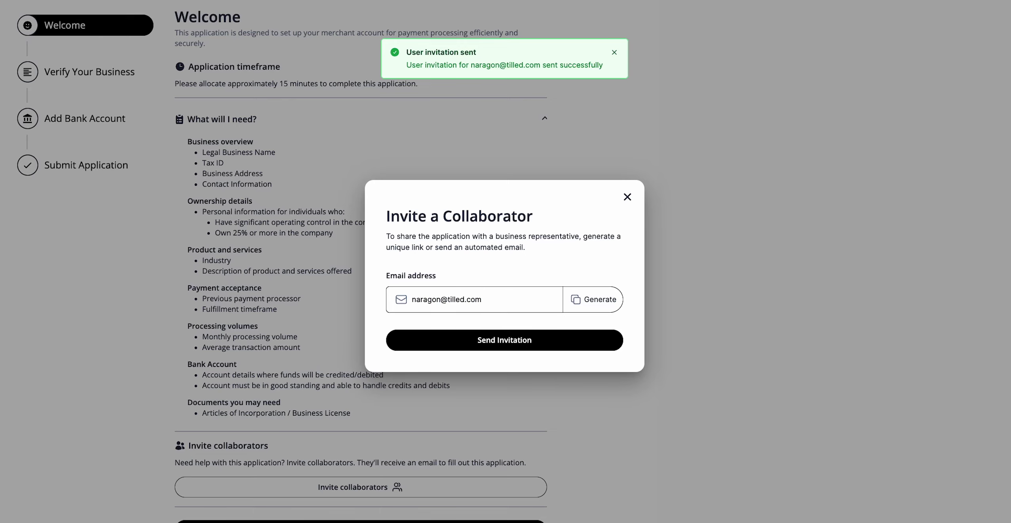
left_click(600, 300)
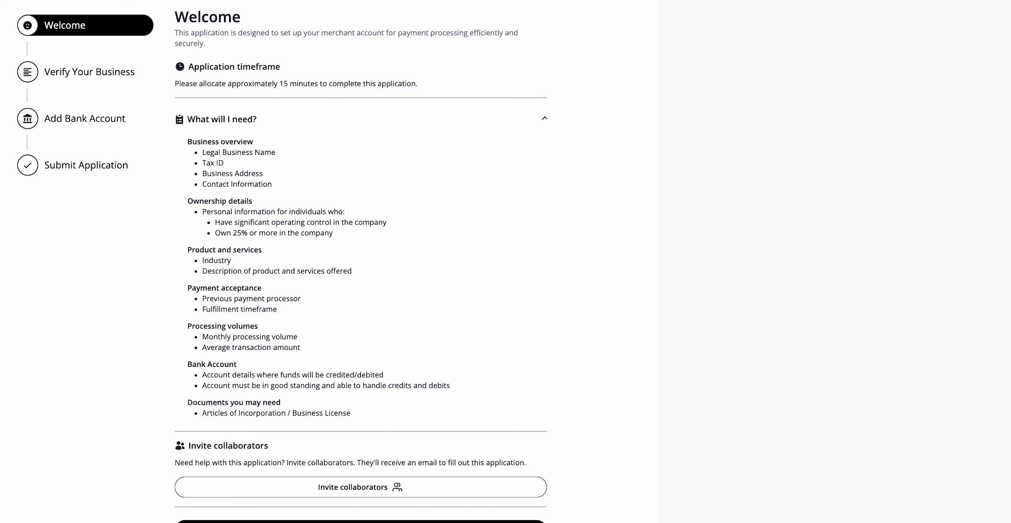
Step: Open and dismiss the collaborator invitation form, then visit the merchant help center
scroll(809, 354, "up", 2)
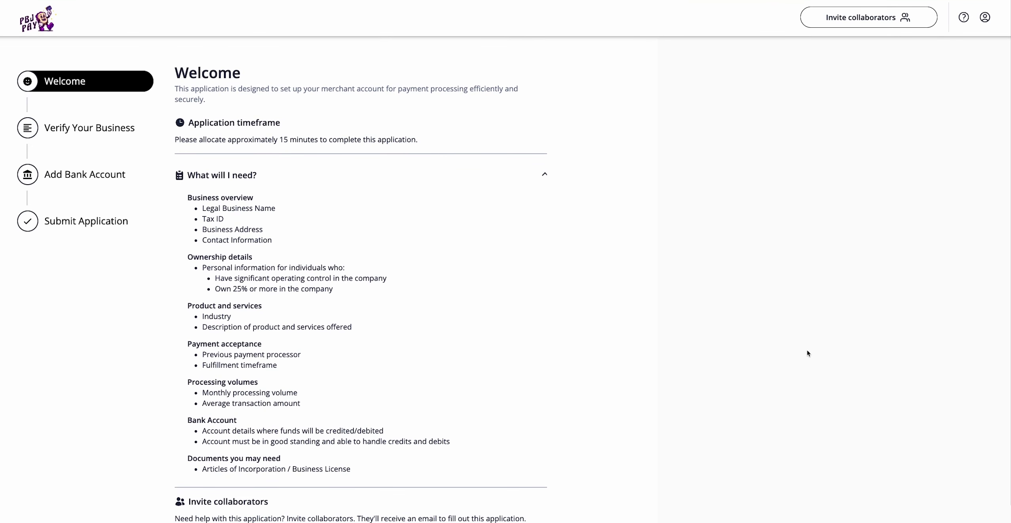
left_click(878, 24)
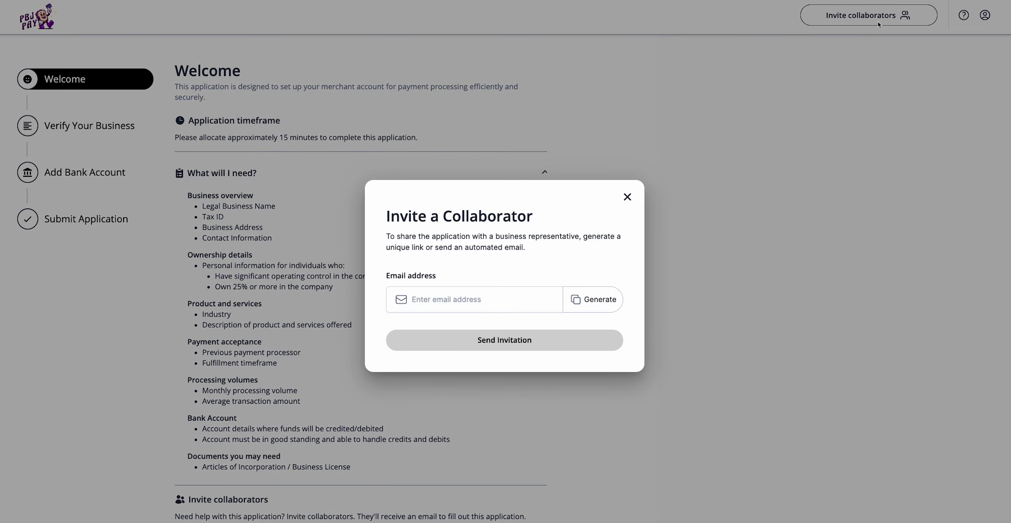
left_click(868, 115)
left_click(964, 16)
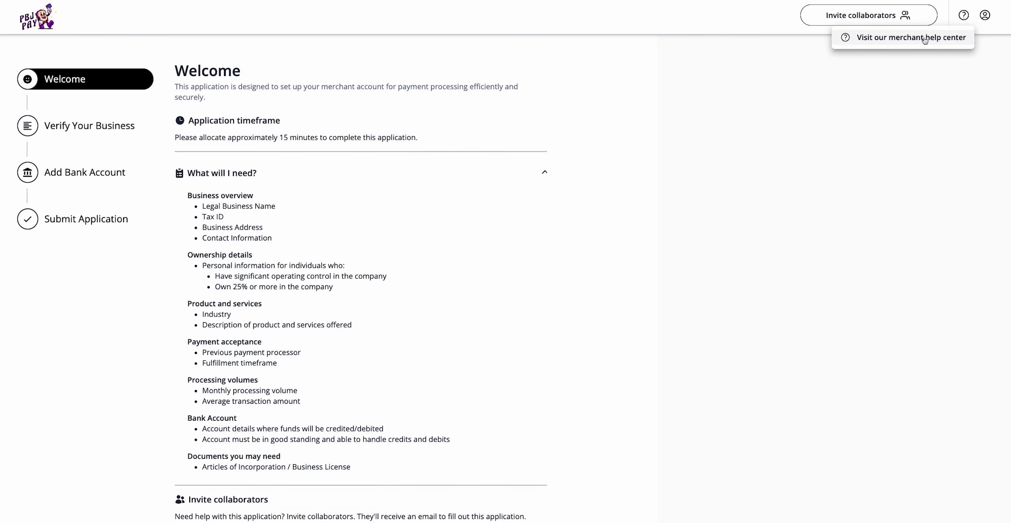
left_click(911, 37)
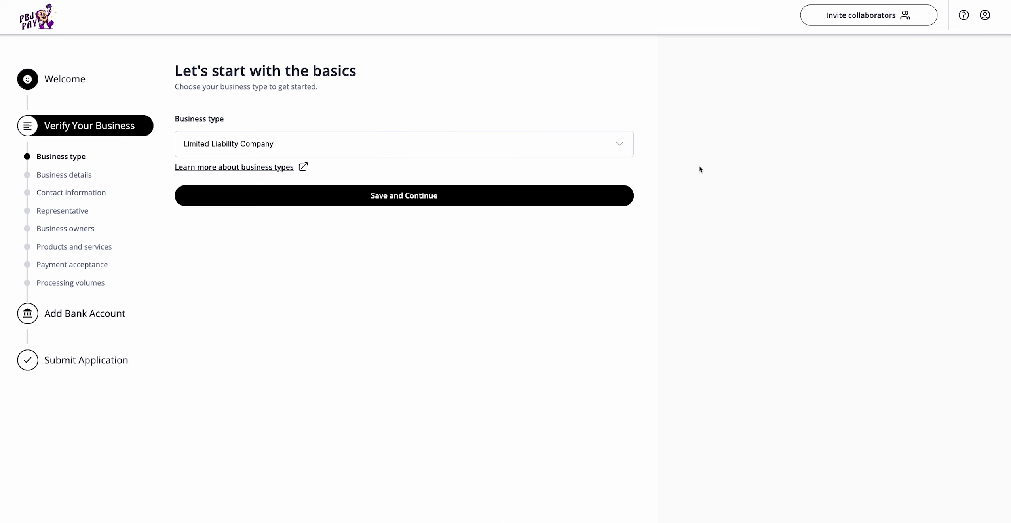
Step: Keep Limited Liability Company as the business type, read about business types, and save
left_click(624, 151)
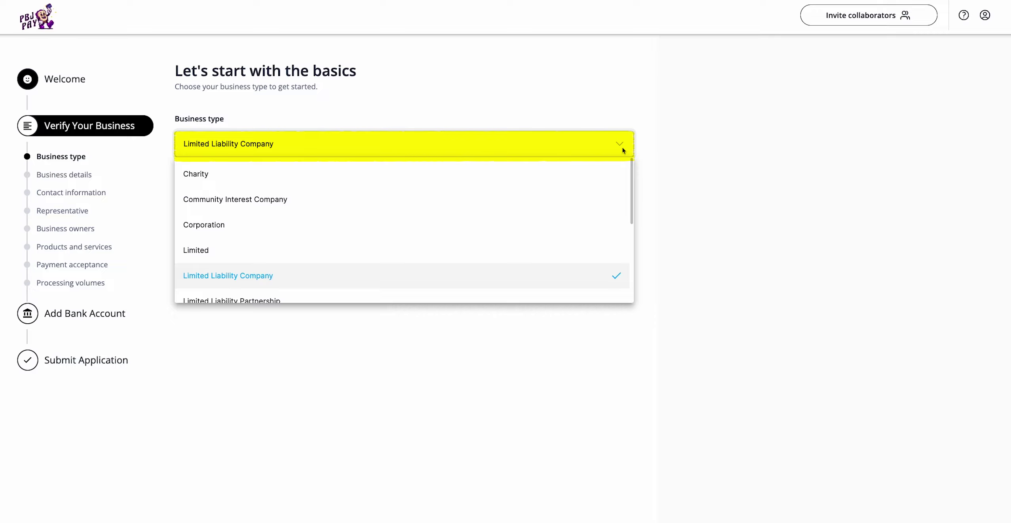
left_click(516, 282)
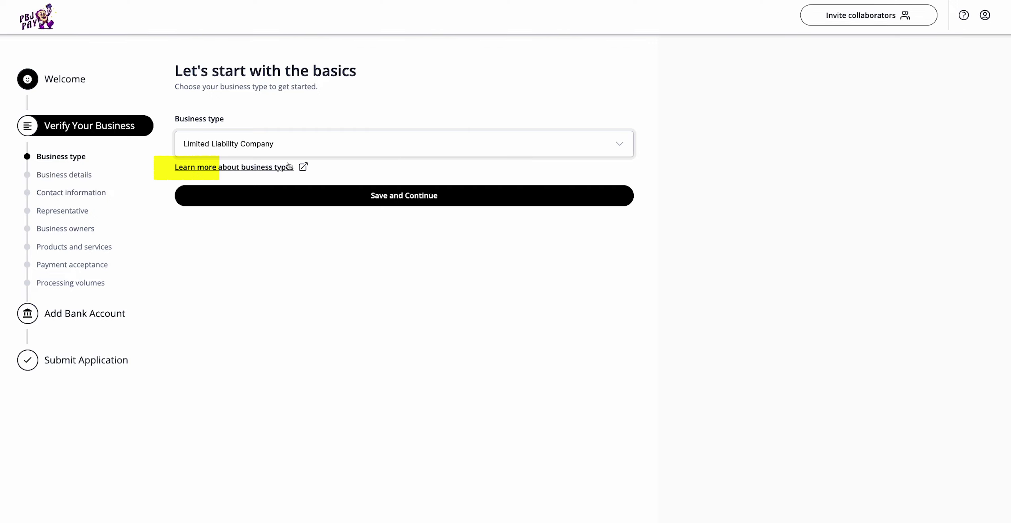
left_click(289, 166)
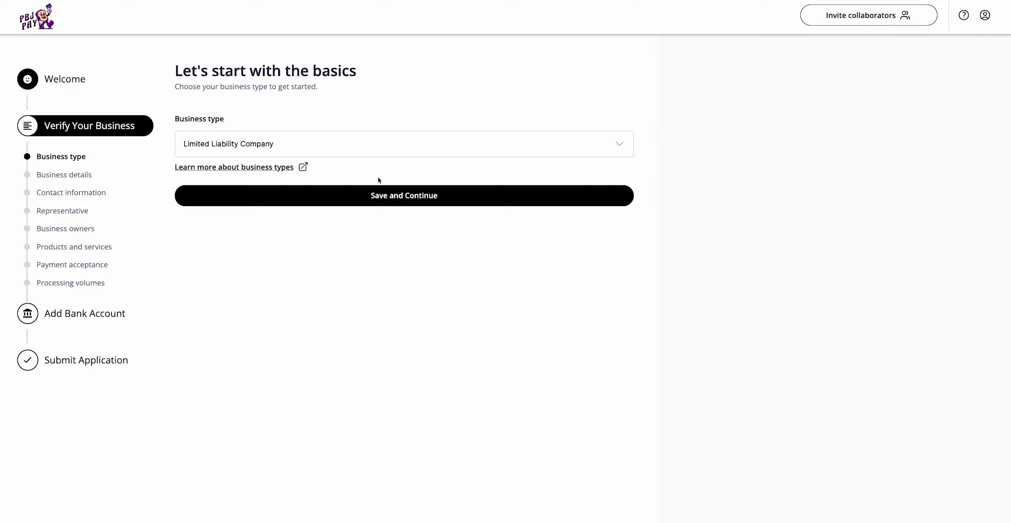
left_click(362, 196)
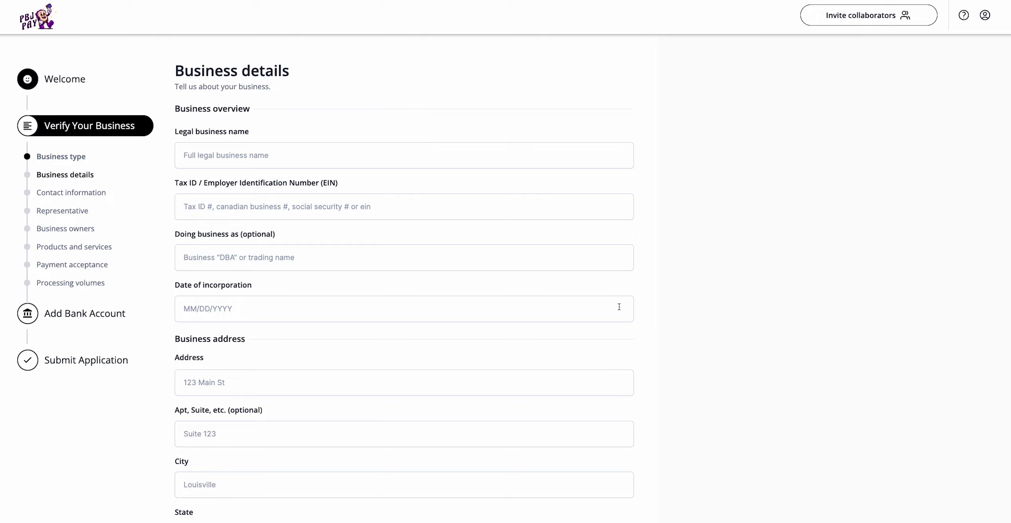
Step: Read the hints for legal name, Tax ID/EIN, incorporation date, address and DBA, then go to Contact information
left_click(89, 162)
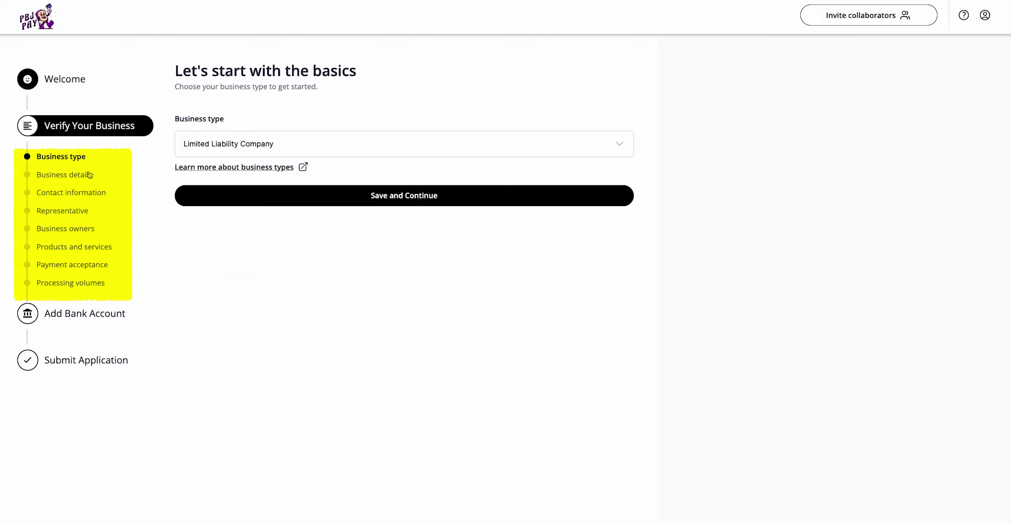
left_click(89, 174)
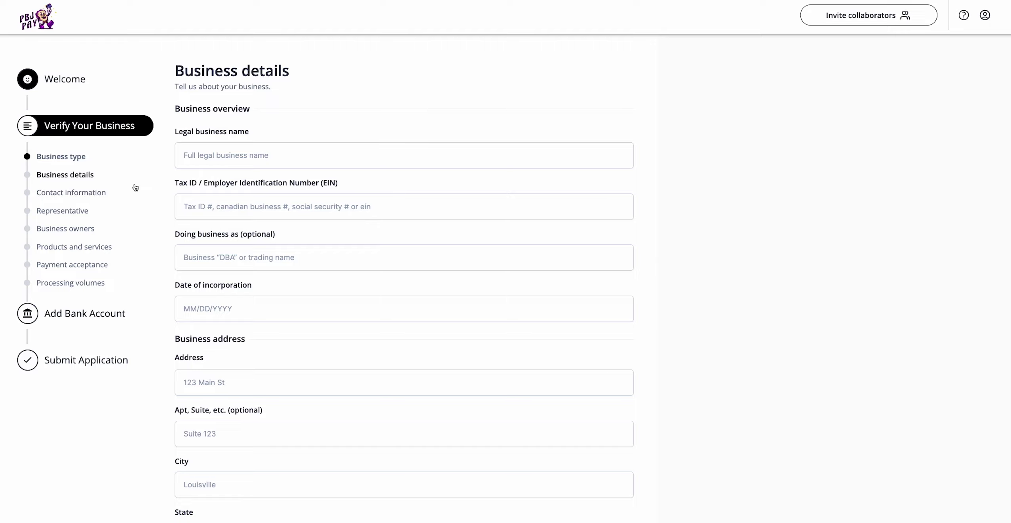
left_click(276, 151)
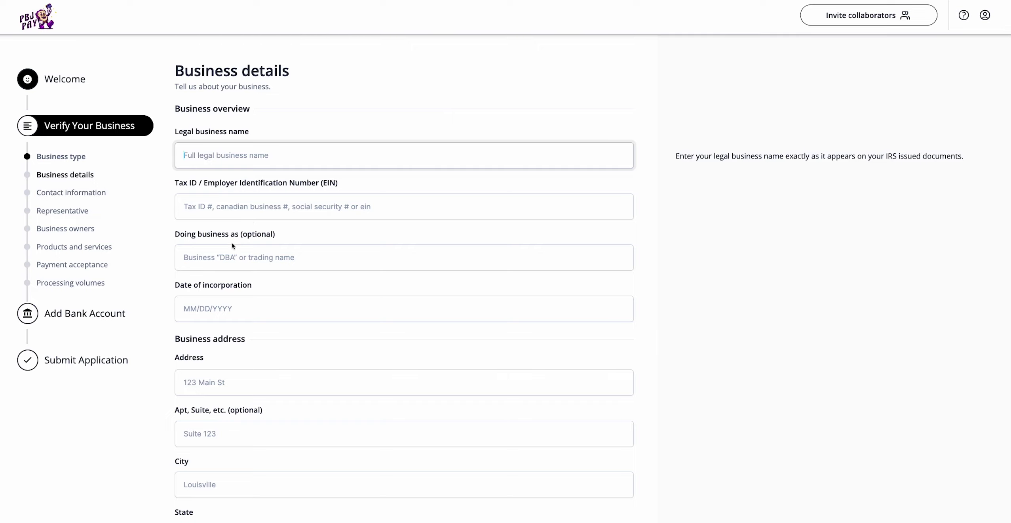
left_click(252, 209)
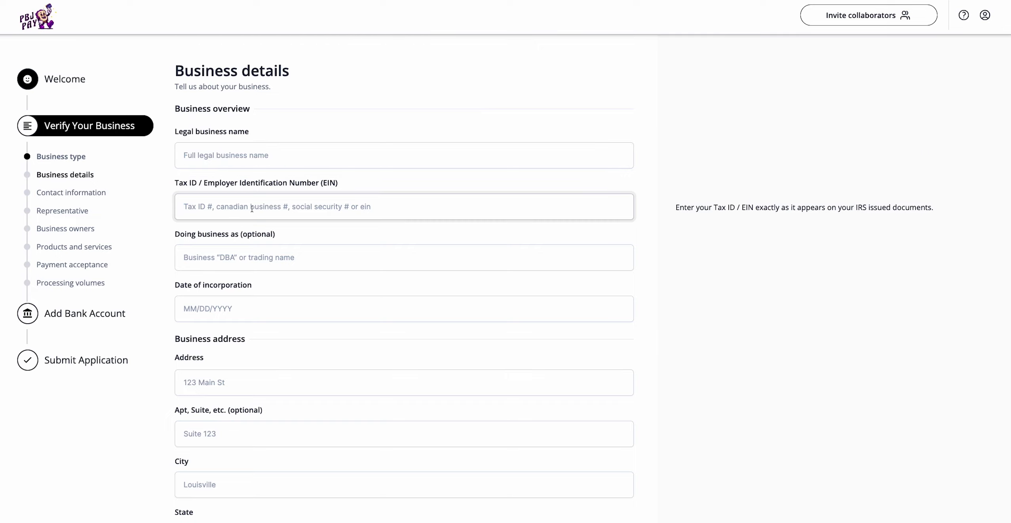
left_click(268, 308)
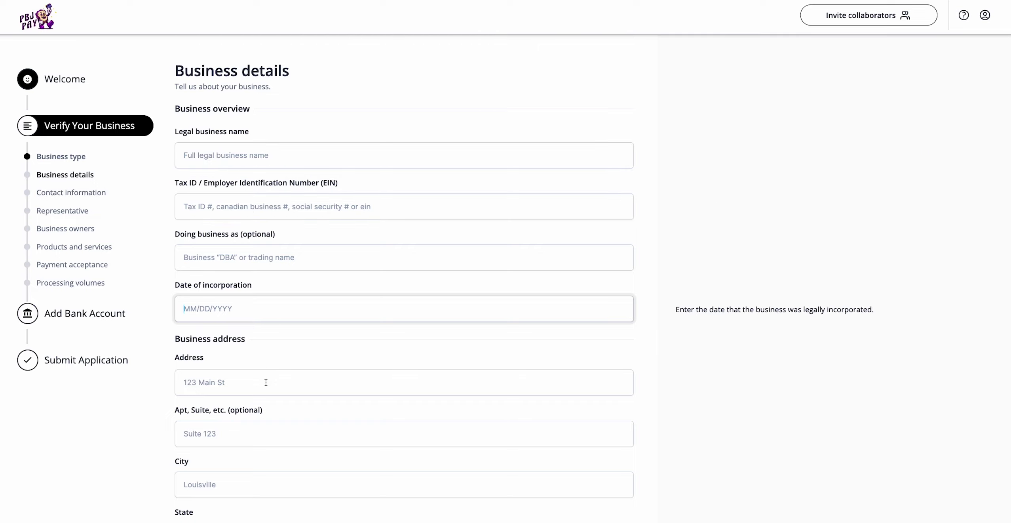
left_click(265, 382)
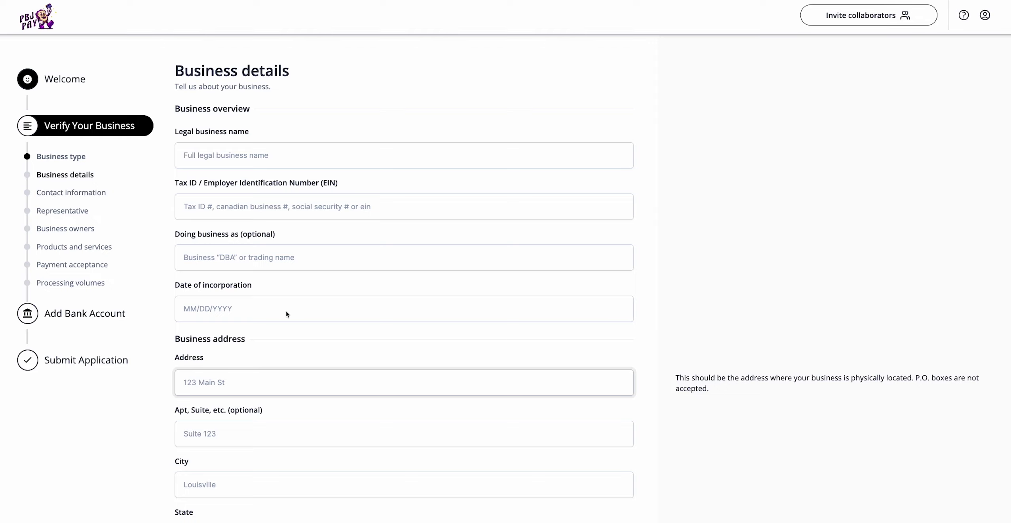
left_click(288, 255)
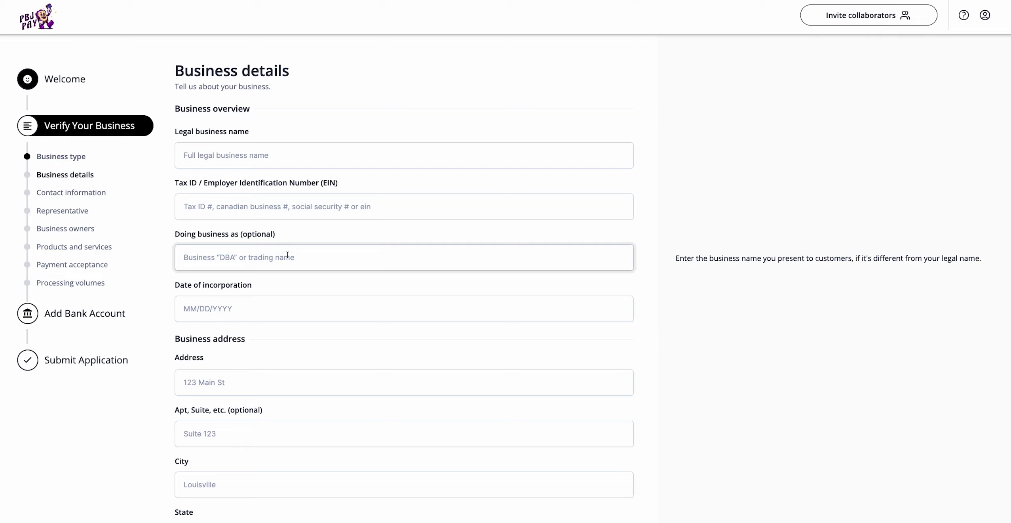
left_click(138, 200)
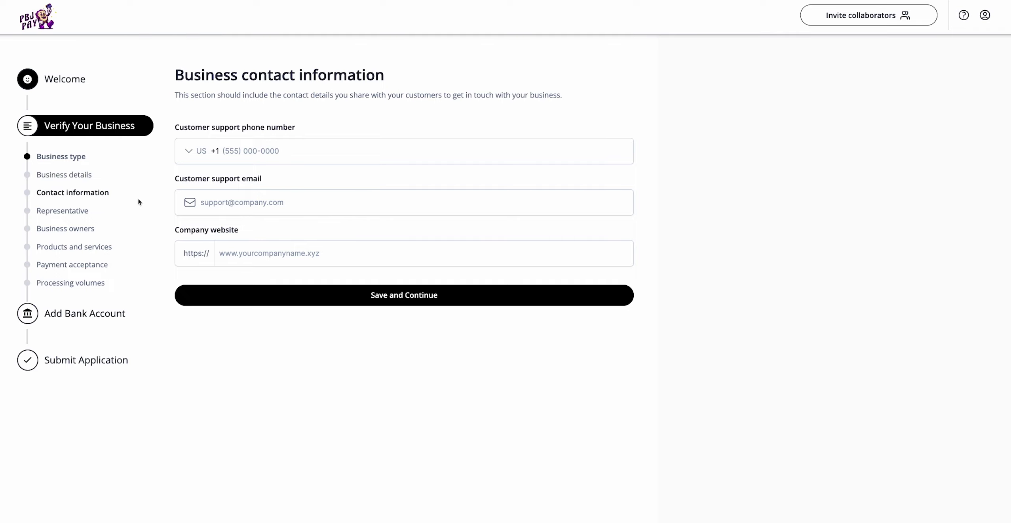
Step: Go to the Representative section to open the Application signer page
left_click(87, 211)
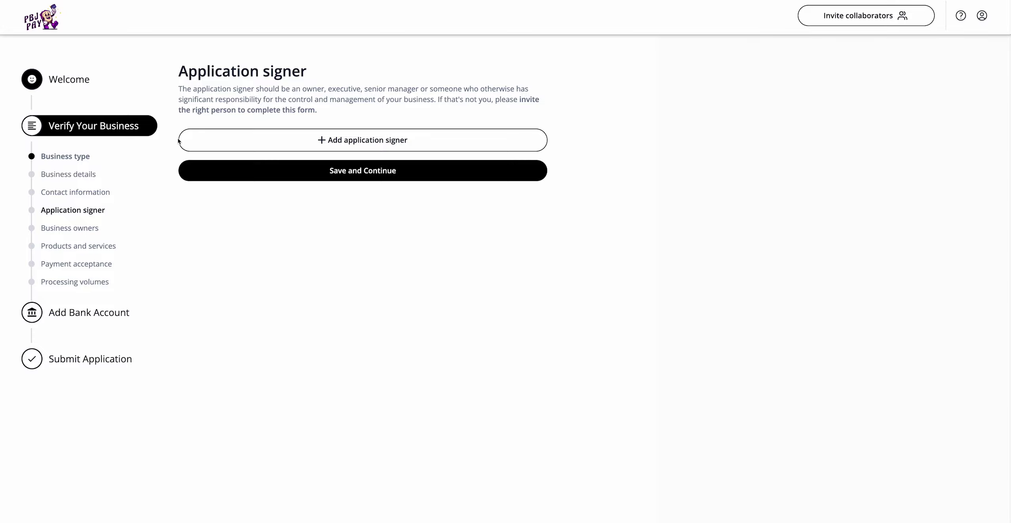
Step: Look through the Add Application signer form, including the 25% ownership statement, and close it unsaved
left_click(196, 140)
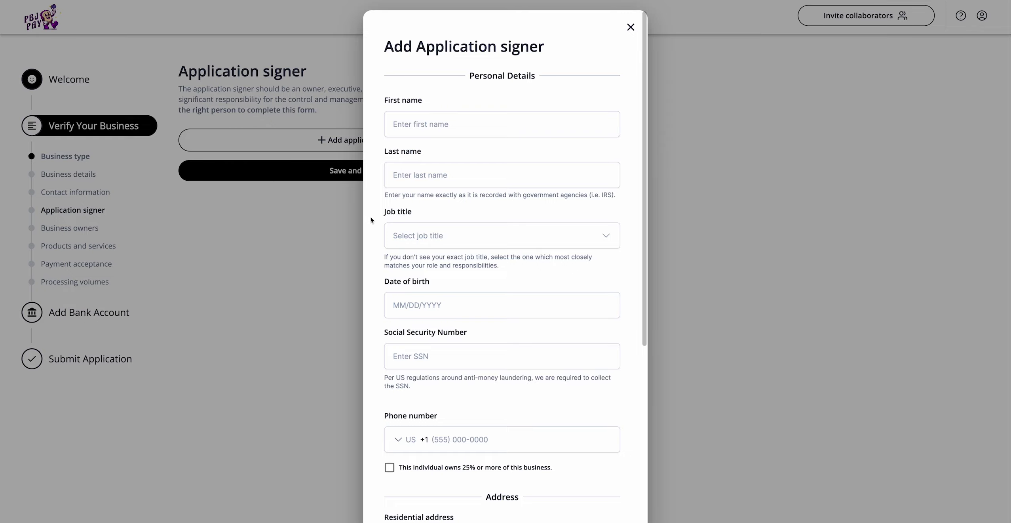
scroll(370, 218, "down", 3)
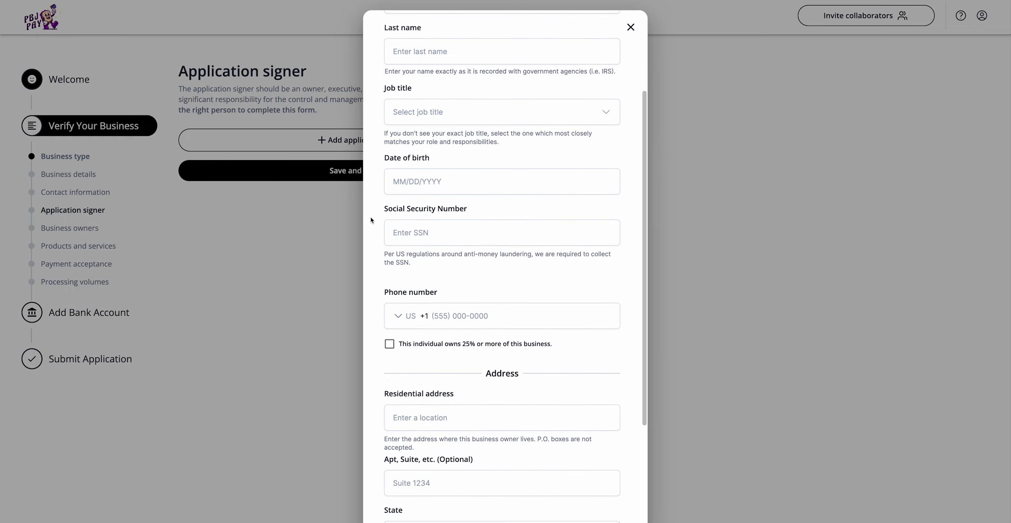
scroll(370, 218, "down", 4)
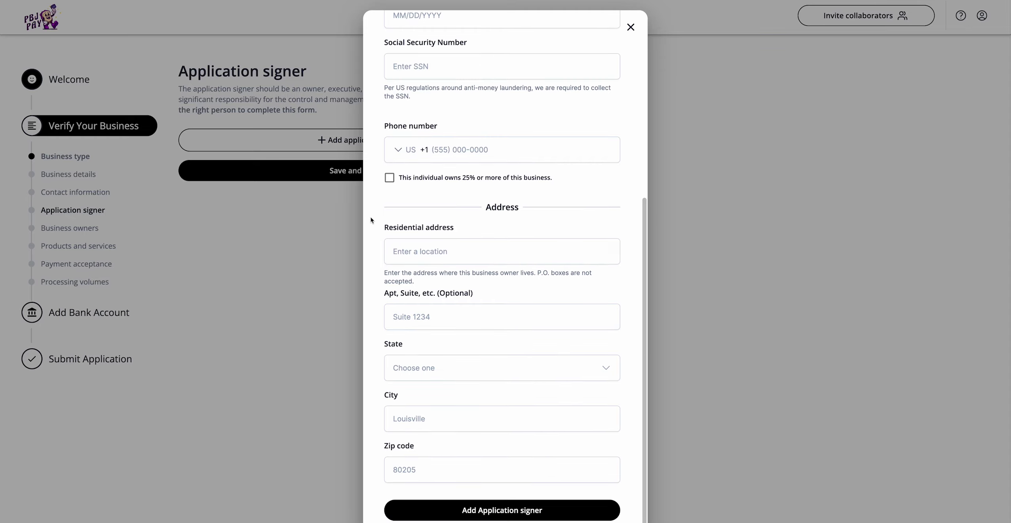
left_click_drag(556, 179, 400, 182)
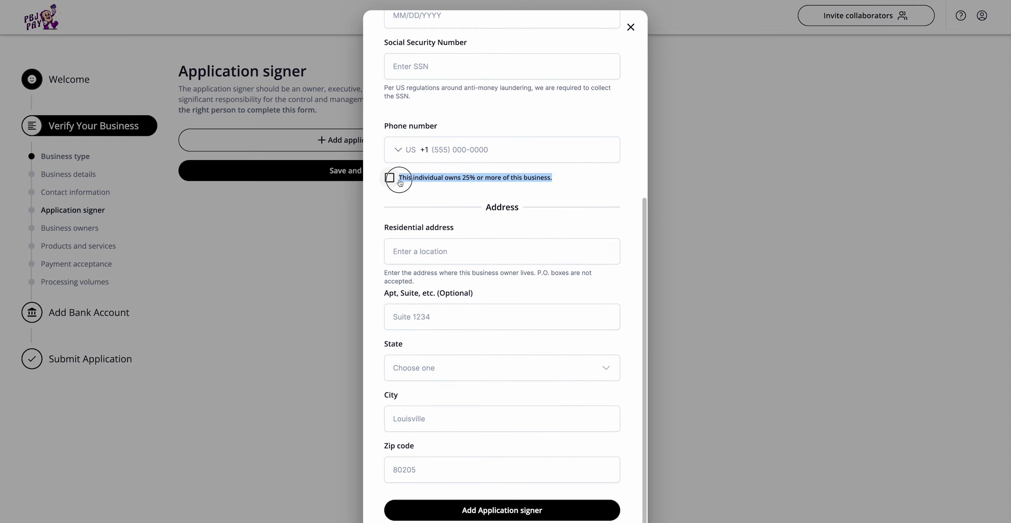
left_click(604, 189)
left_click(637, 6)
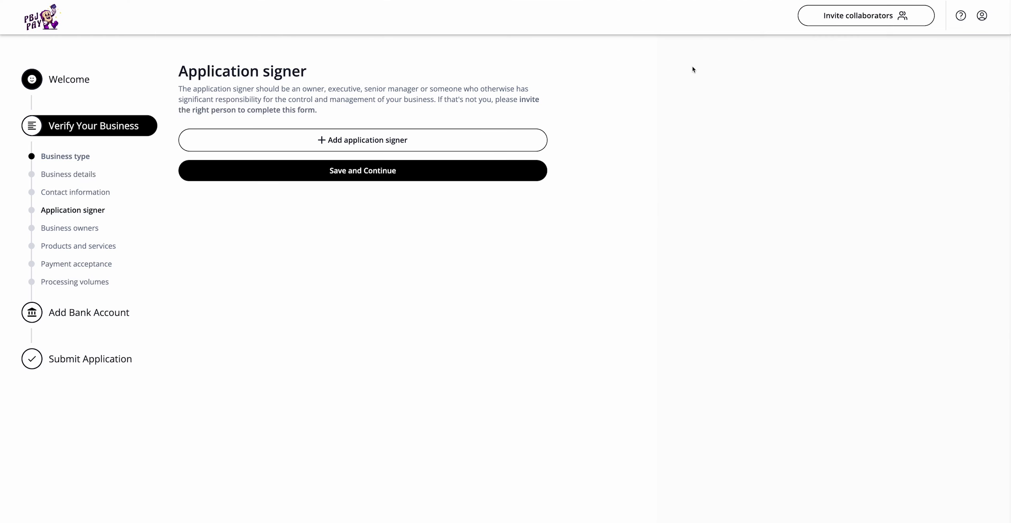
Step: Open and dismiss the Invite a Collaborator dialog, then continue to Business owners
left_click(834, 15)
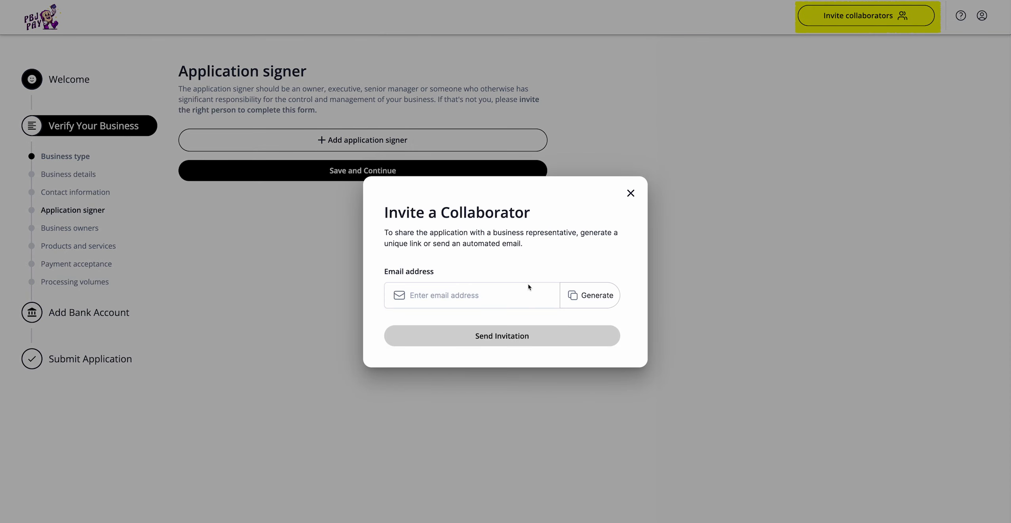
left_click(631, 193)
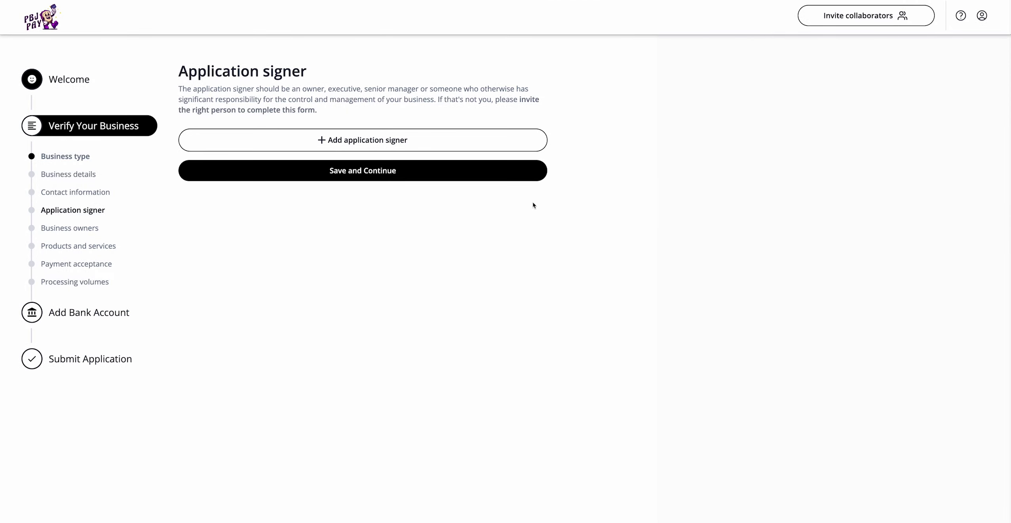
left_click(152, 224)
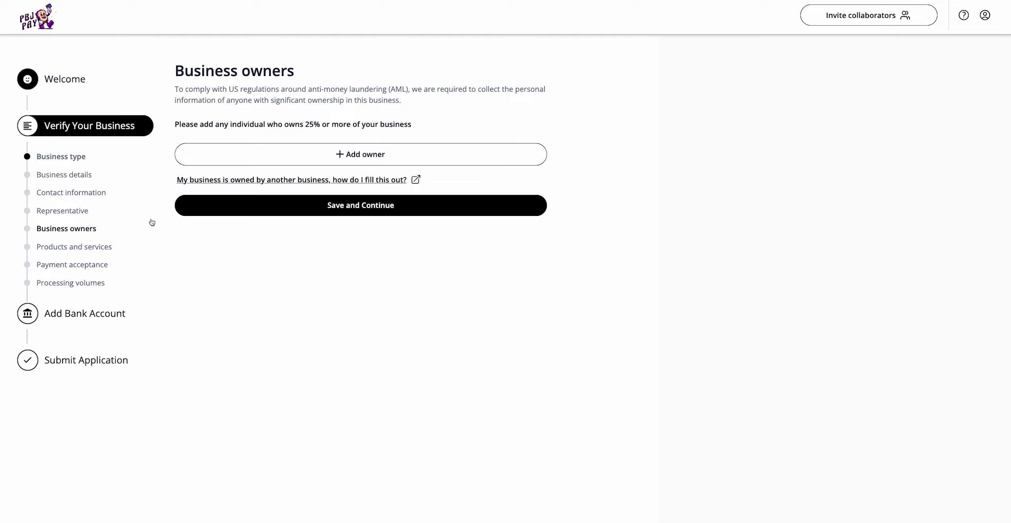
Step: Read the help on business-owned businesses, then open and scroll through the Add Business Owner form
left_click(232, 182)
left_click(417, 155)
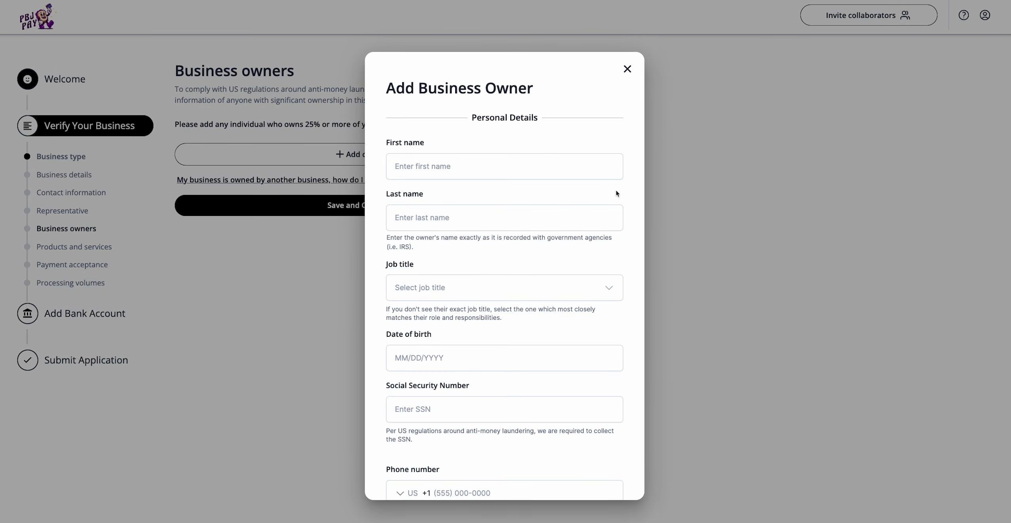
scroll(622, 197, "down", 1)
scroll(622, 197, "down", 1)
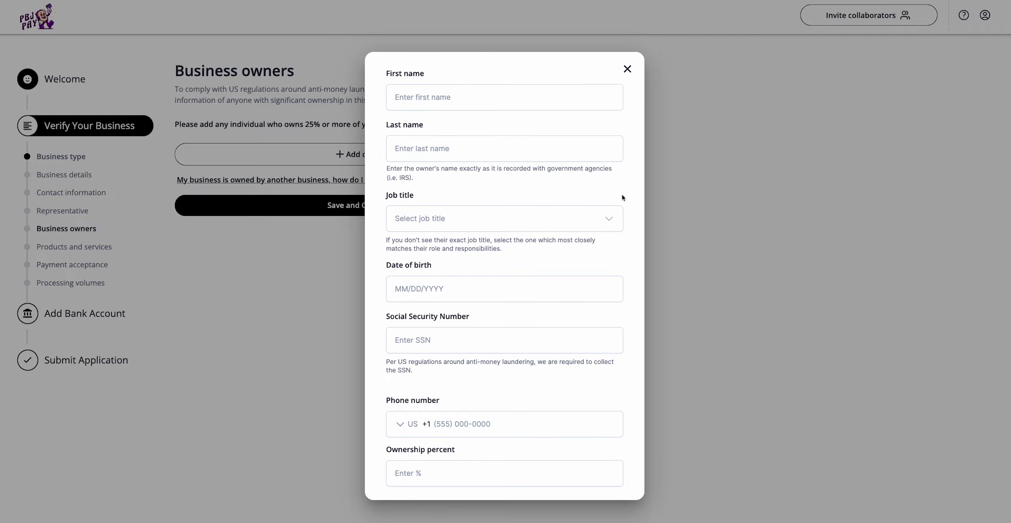
scroll(623, 197, "down", 3)
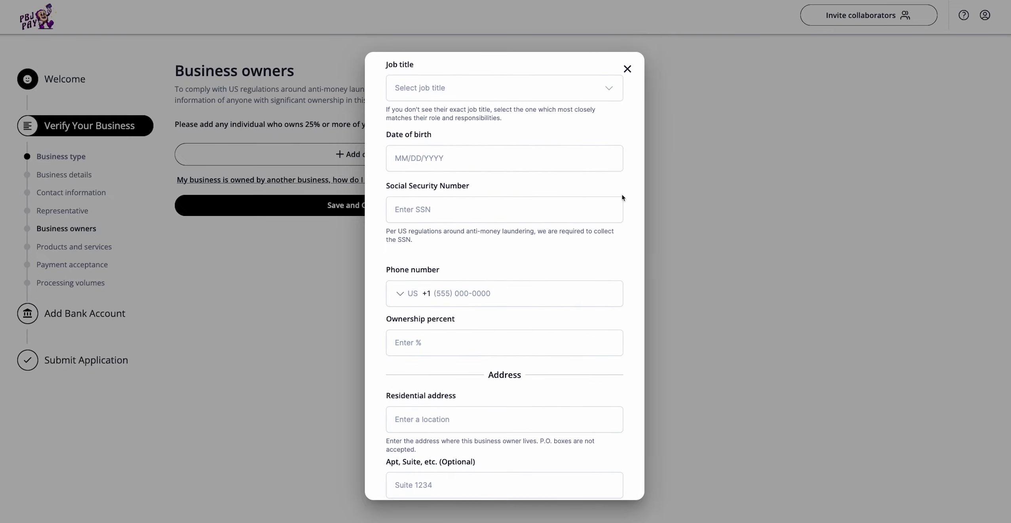
scroll(627, 243, "down", 5)
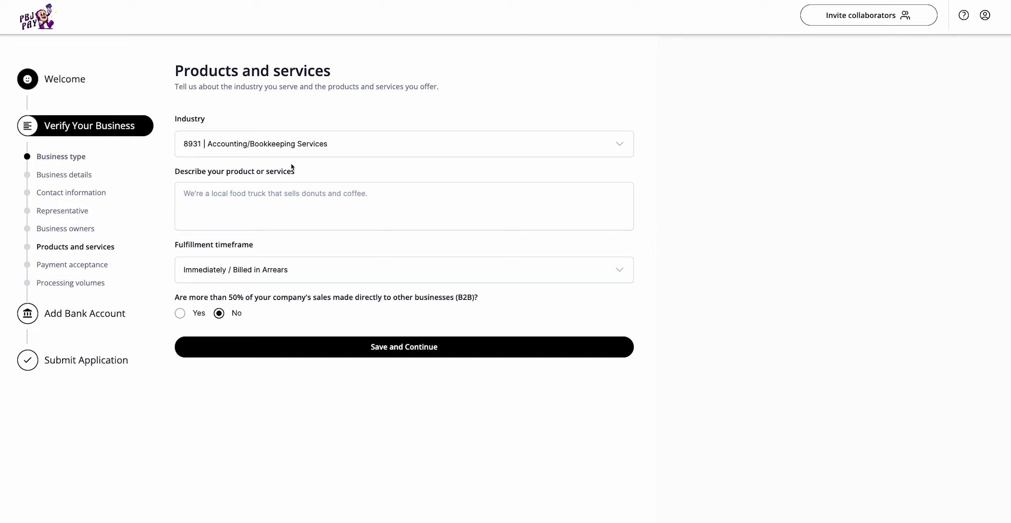
Step: Keep industry 8931 Accounting/Bookkeeping Services, set fulfillment to 1 - 2 days, B2B No, and save
left_click(366, 149)
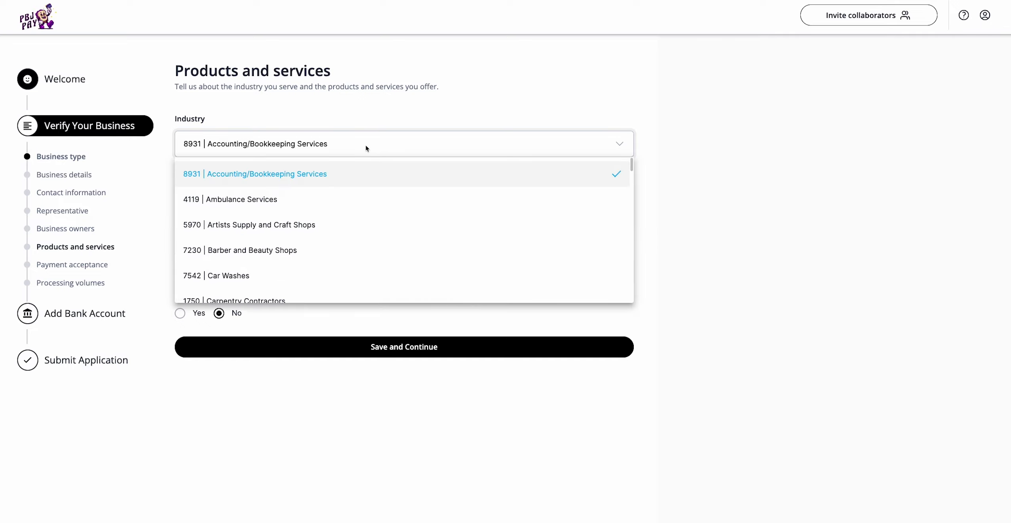
left_click(356, 171)
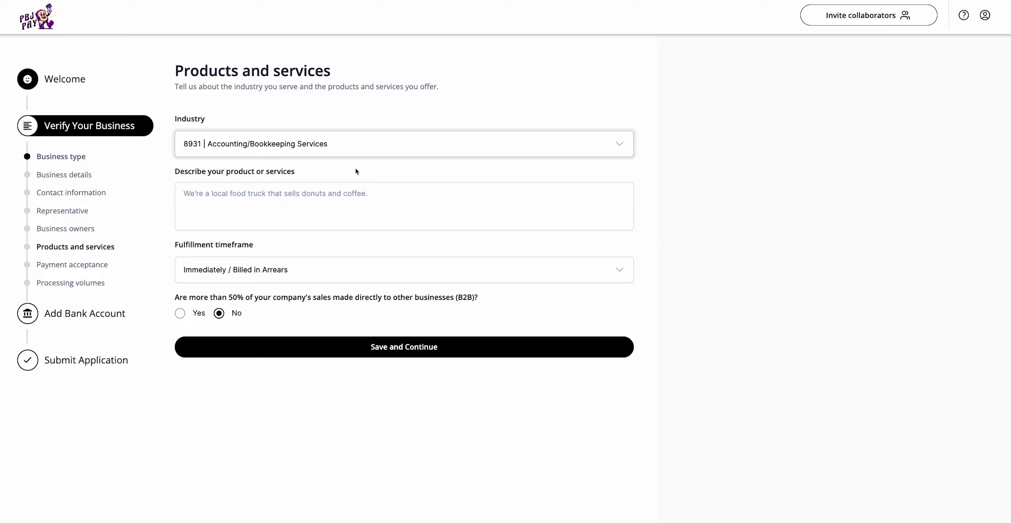
left_click(356, 212)
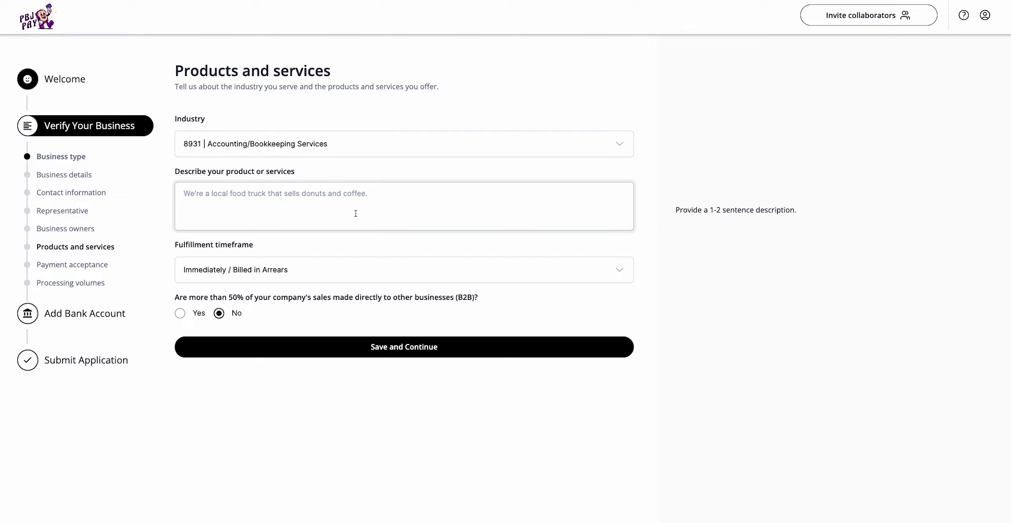
left_click(343, 270)
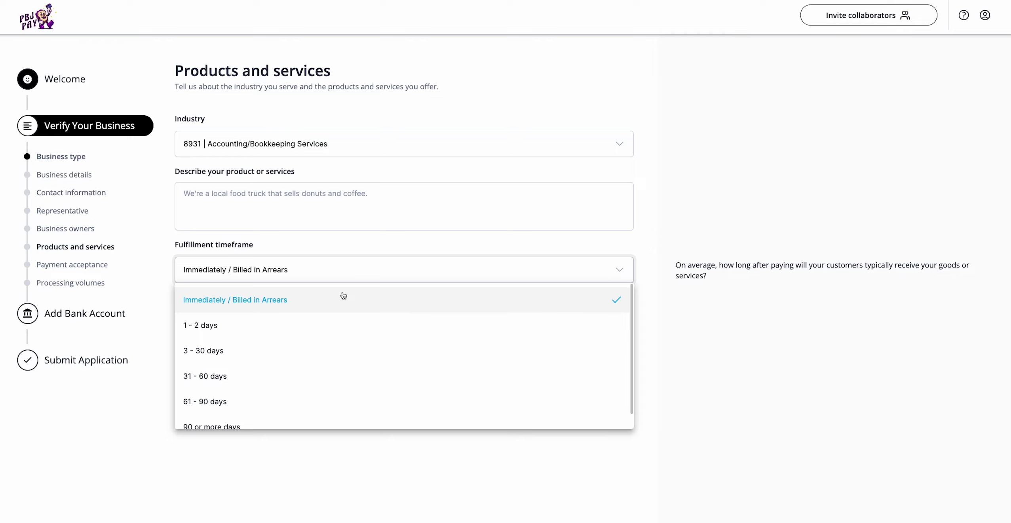
left_click(343, 333)
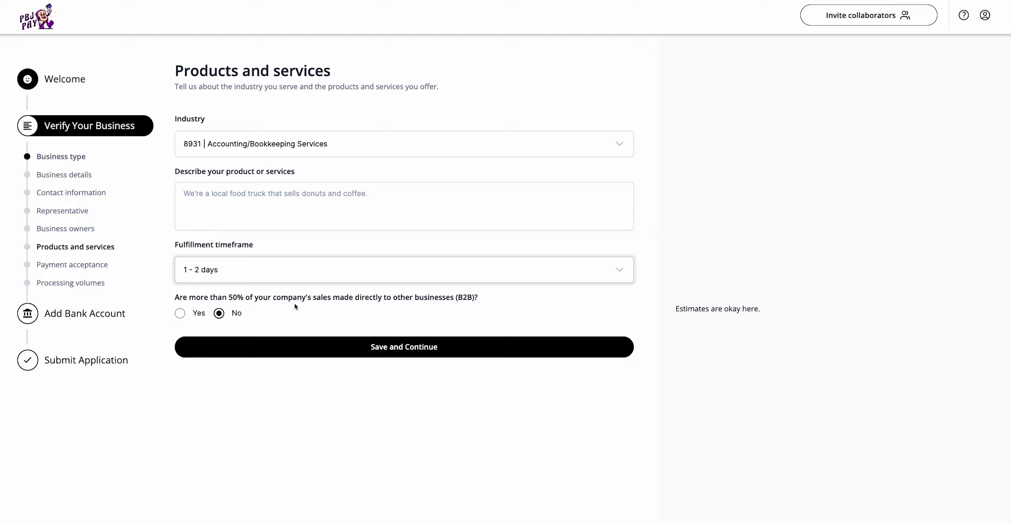
left_click(180, 312)
left_click(221, 313)
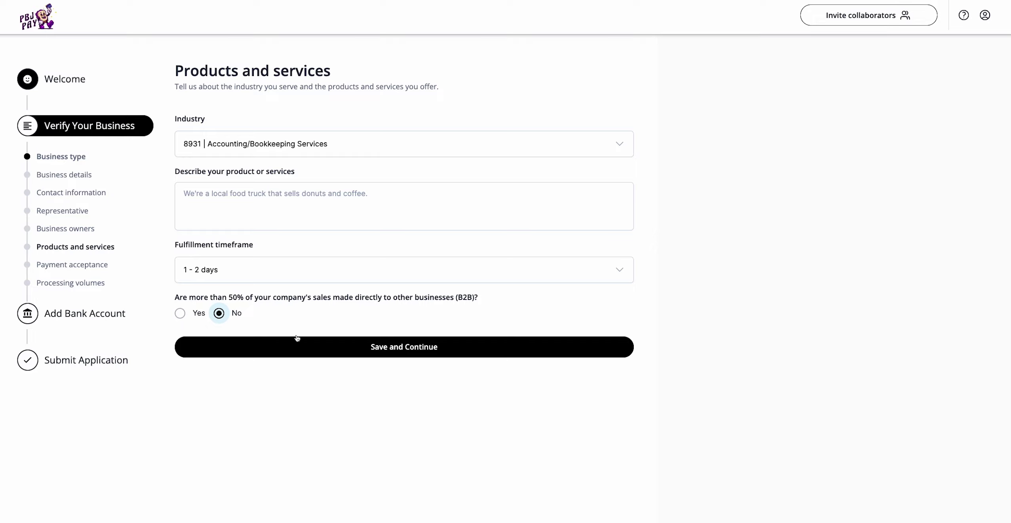
left_click(300, 348)
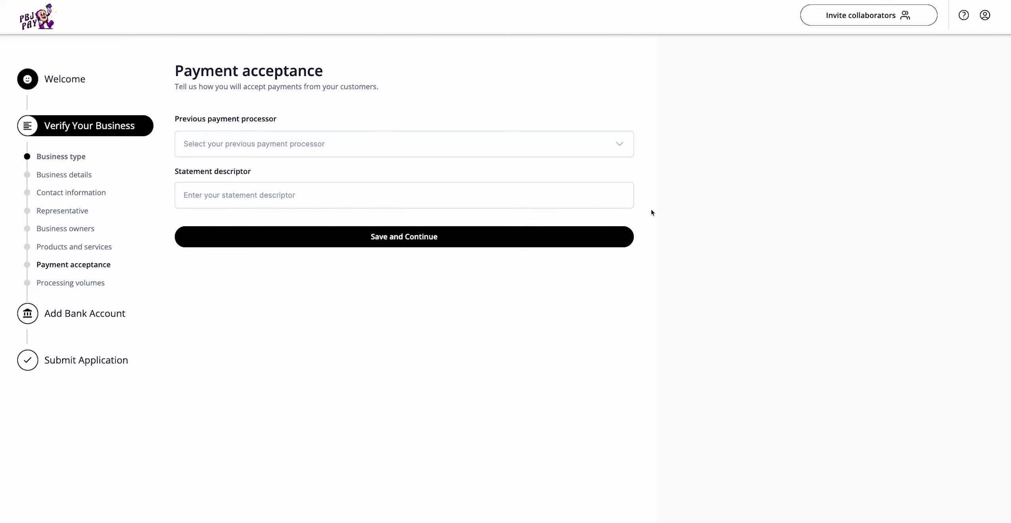
Step: Skip the previous processor and statement descriptor fields and submit Payment acceptance
left_click(588, 151)
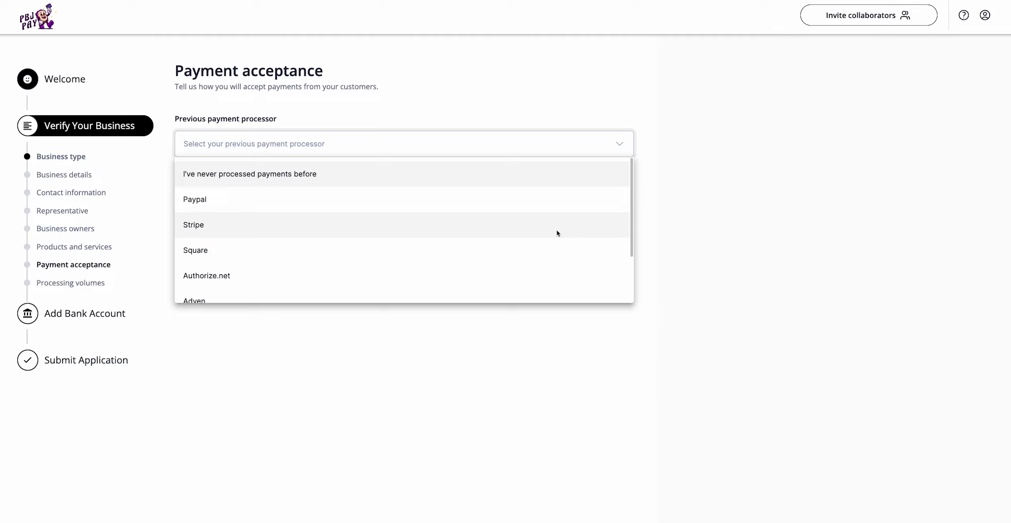
scroll(558, 233, "down", 5)
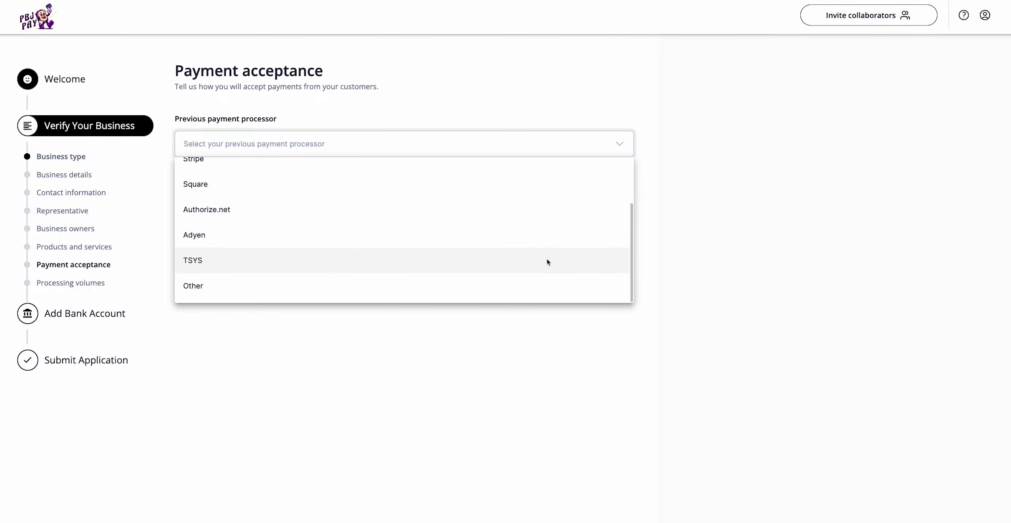
scroll(545, 282, "up", 5)
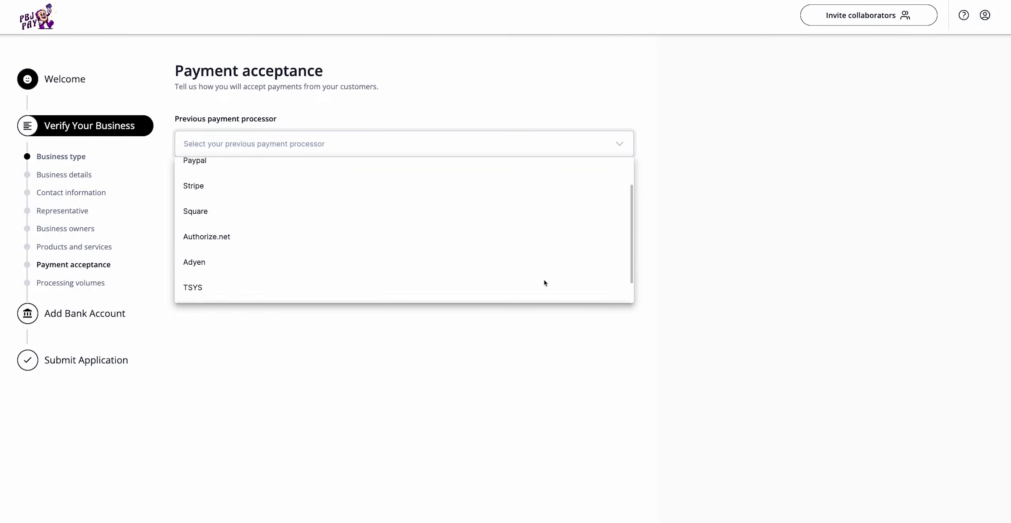
left_click(628, 148)
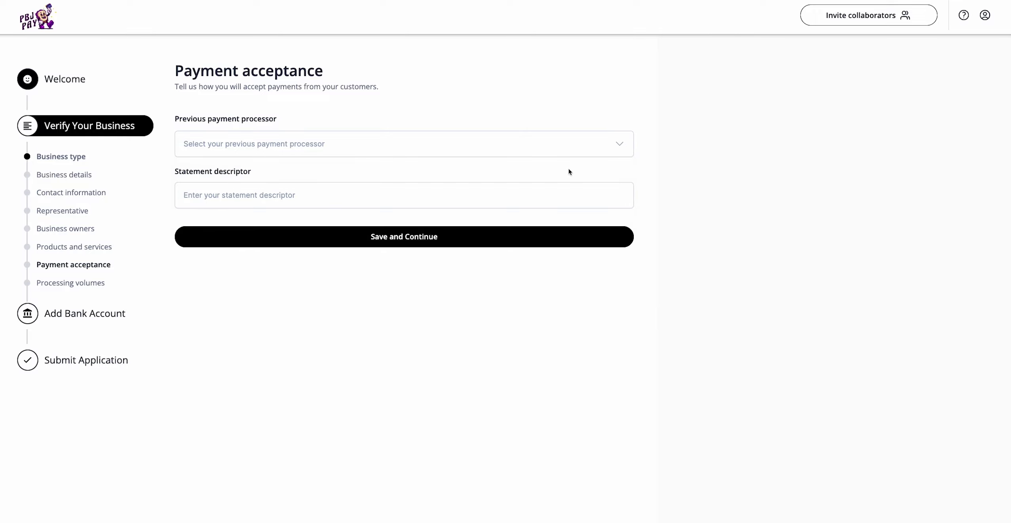
left_click(521, 202)
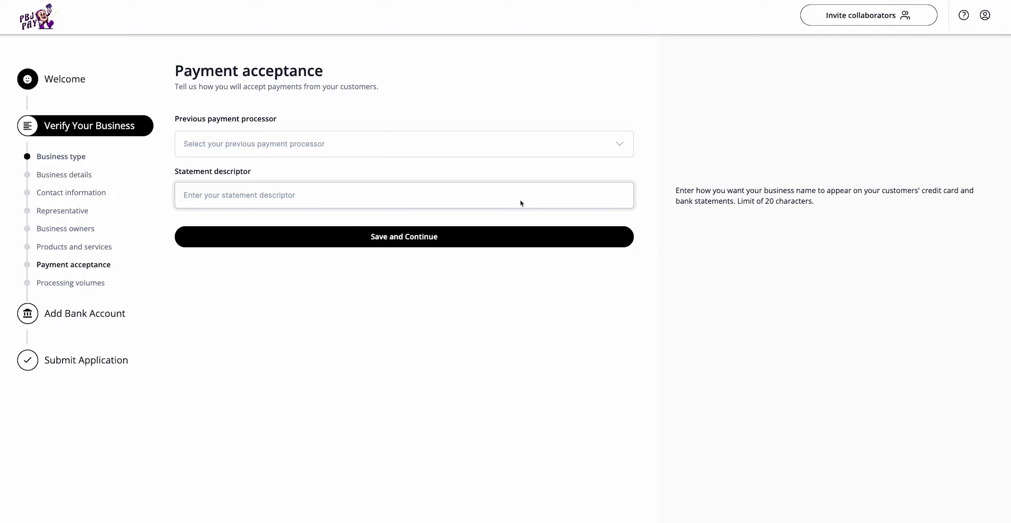
key("Return")
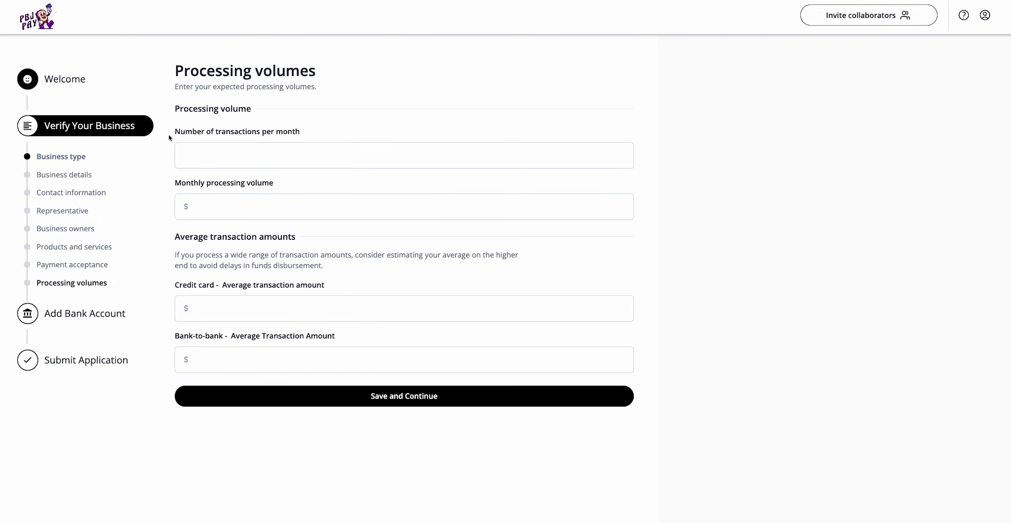
Step: Pass through the monthly transactions, monthly volume, average card and bank-to-bank amount fields, leaving them blank
left_click(218, 165)
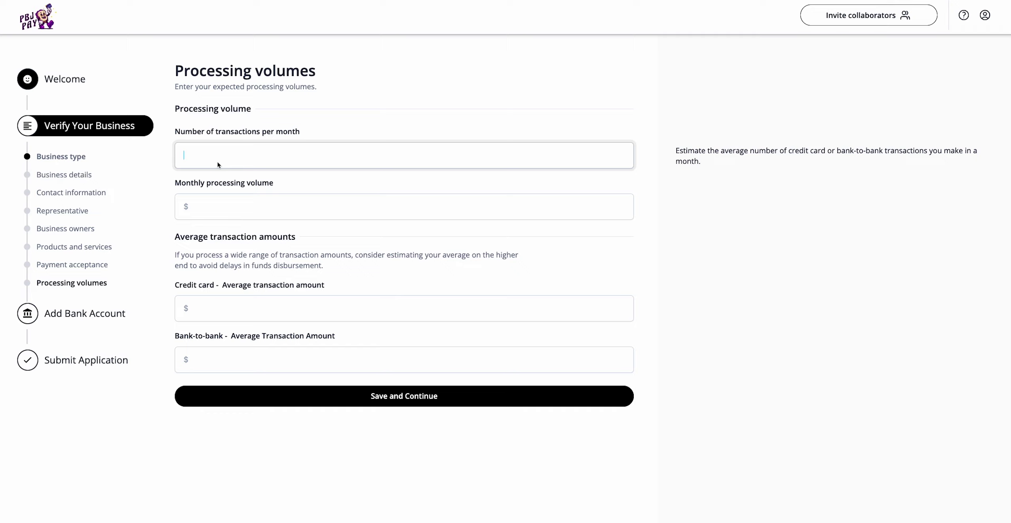
left_click(290, 217)
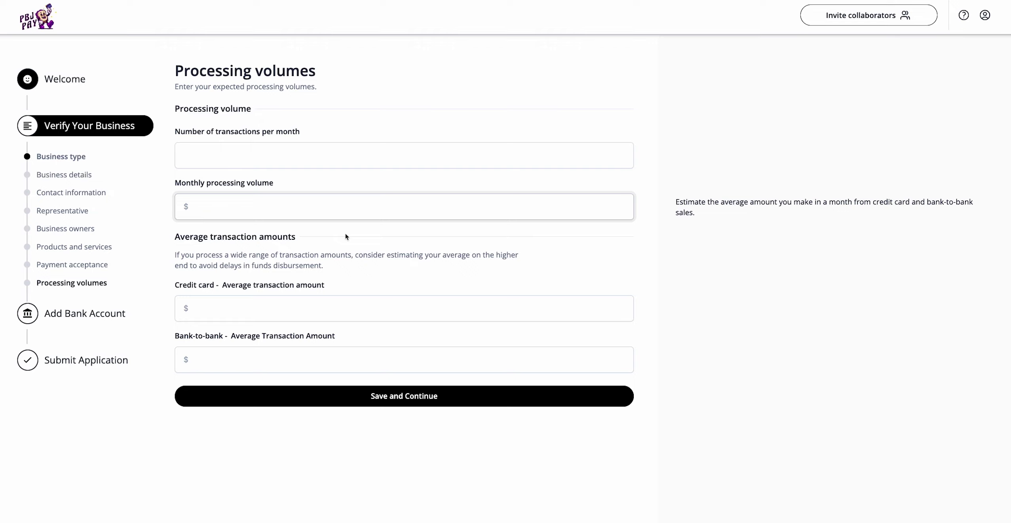
left_click(392, 276)
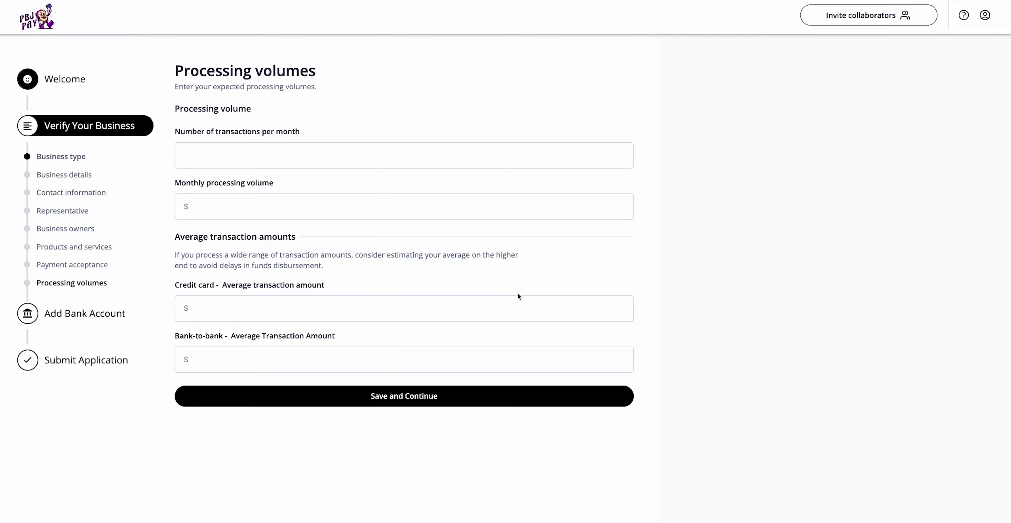
left_click(511, 303)
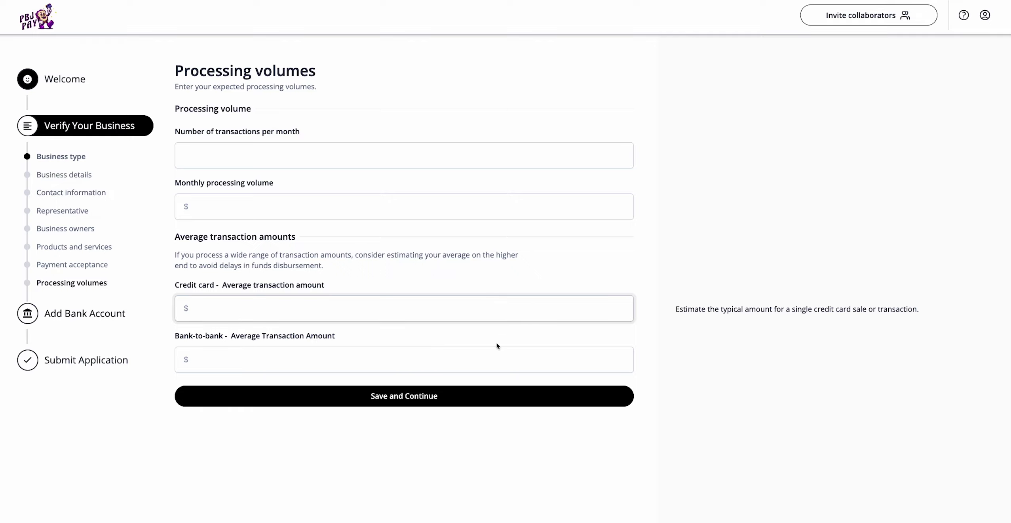
left_click(495, 353)
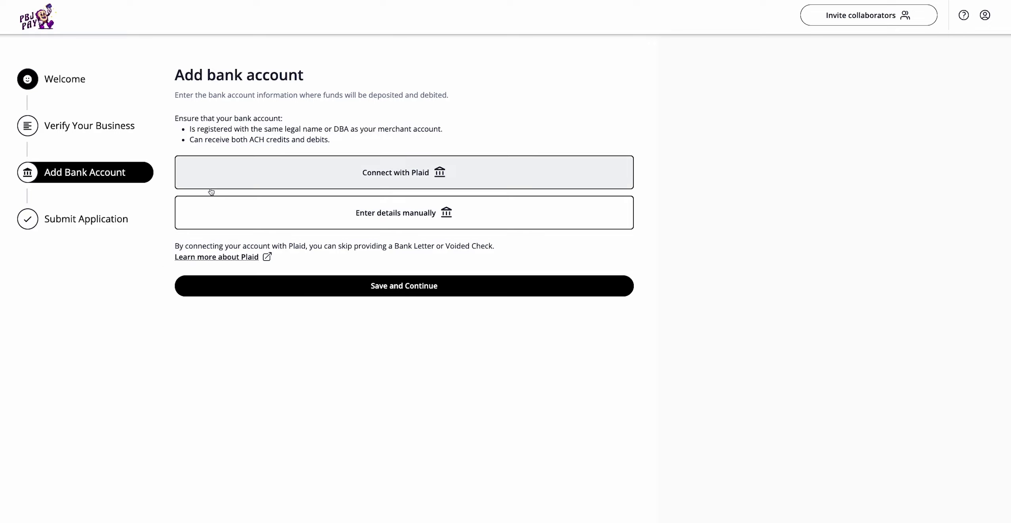
Step: Choose manual entry of bank account details and scroll down to the document upload area
left_click(208, 205)
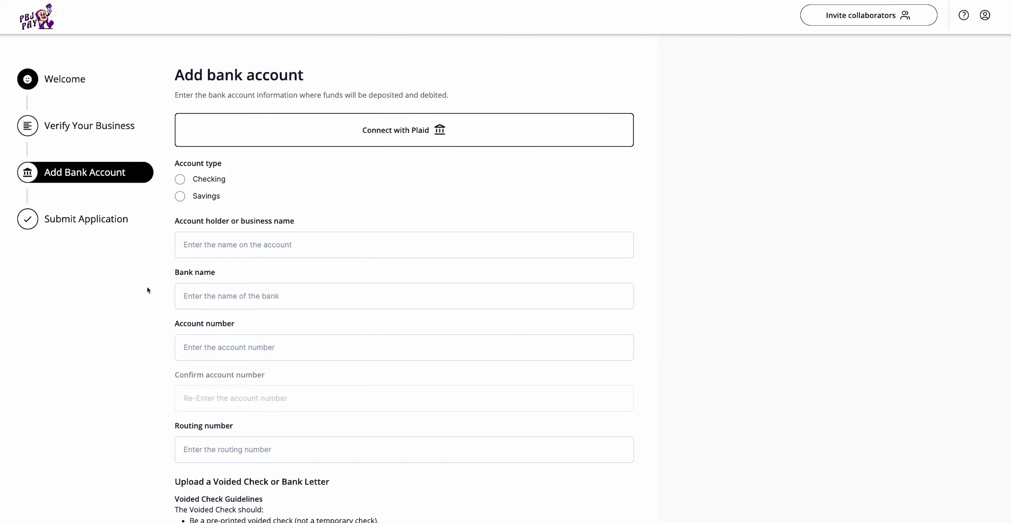
scroll(148, 291, "down", 1)
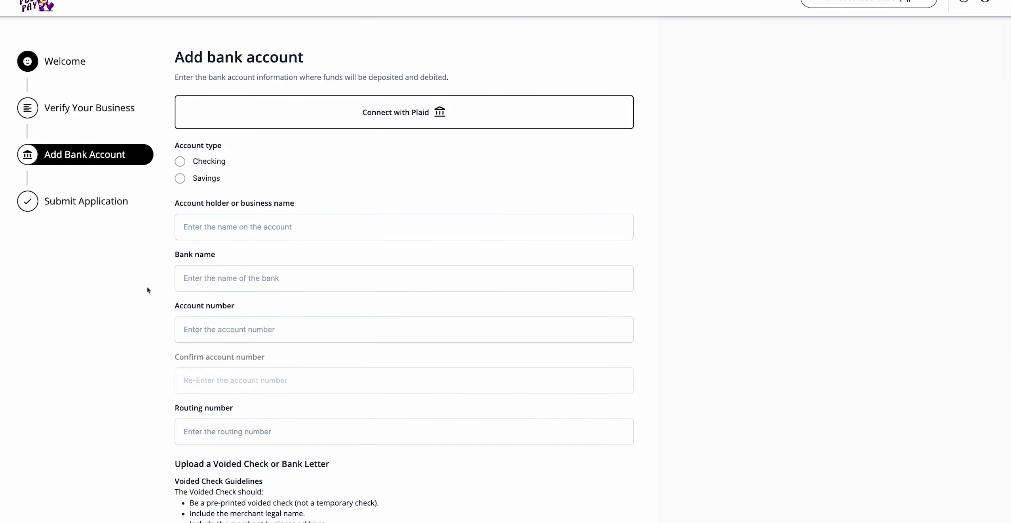
scroll(148, 290, "down", 1)
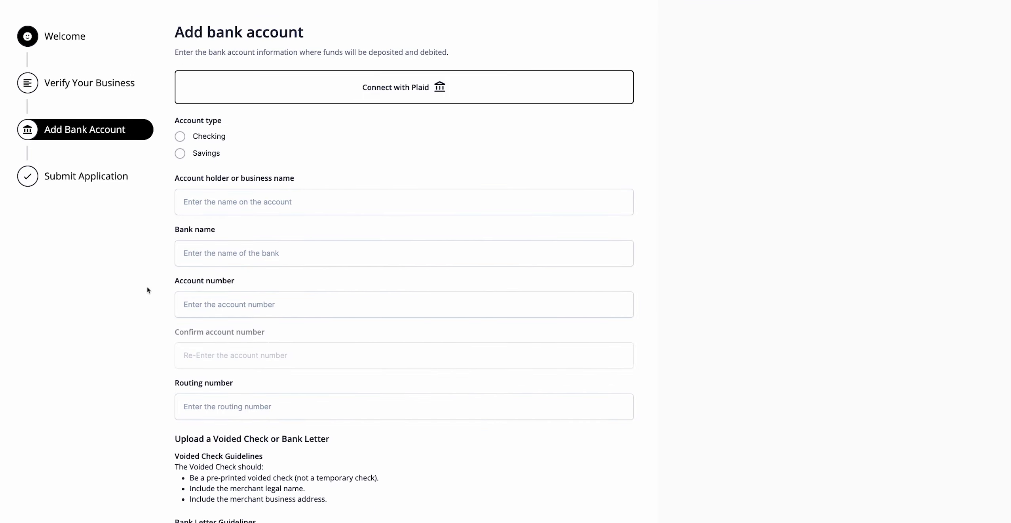
scroll(147, 290, "down", 4)
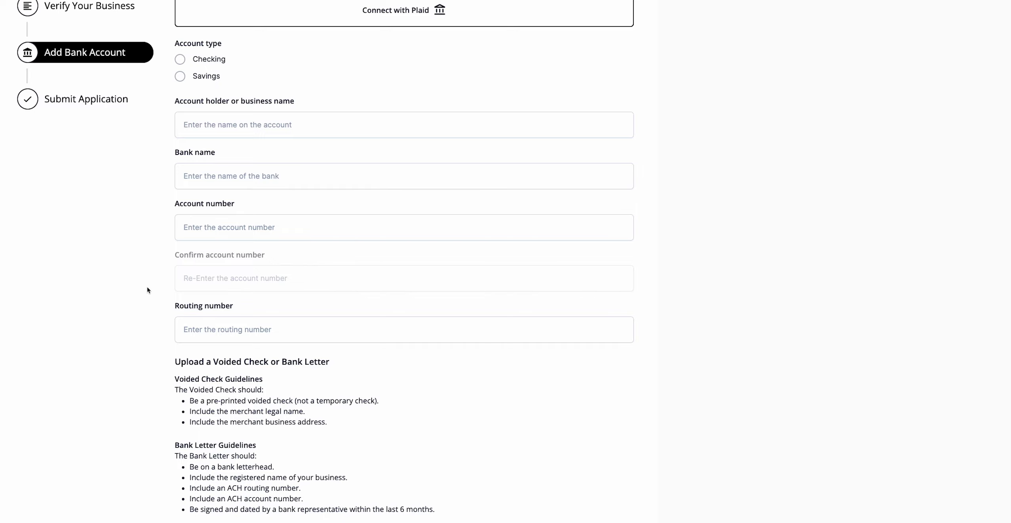
scroll(148, 290, "down", 5)
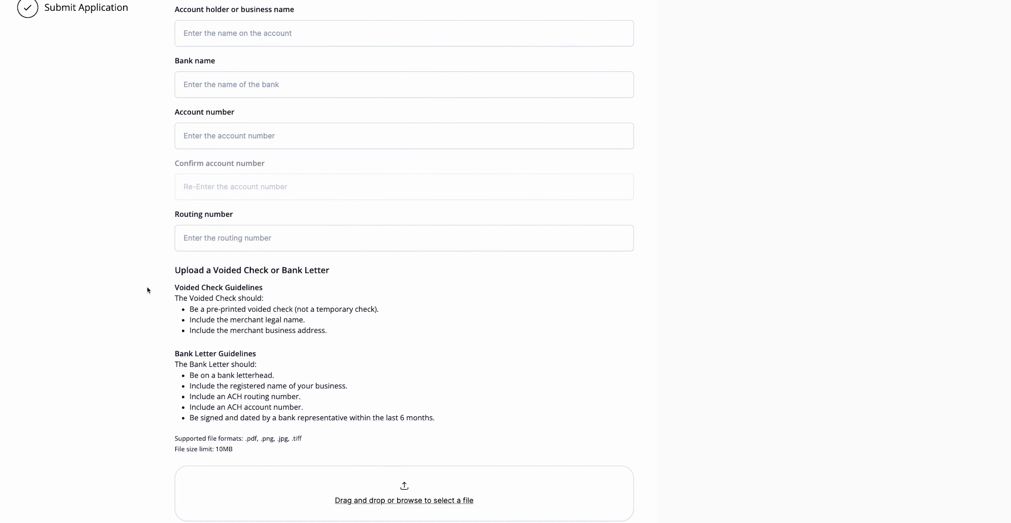
Step: Attach Bank Letter Example.pdf, describe it as a Voided Check, and upload it
left_click(404, 499)
left_click(451, 208)
left_click(651, 350)
scroll(371, 471, "down", 4)
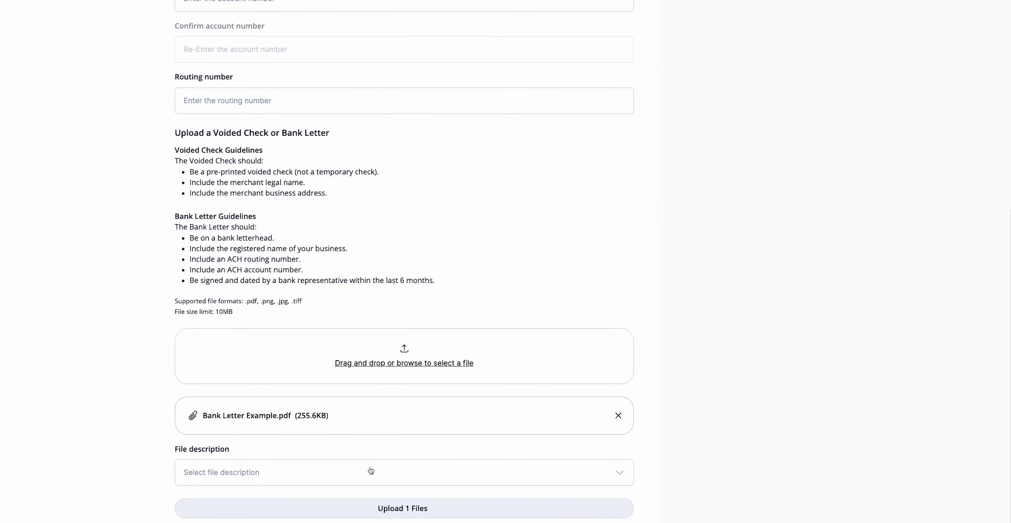
left_click(371, 470)
left_click(351, 500)
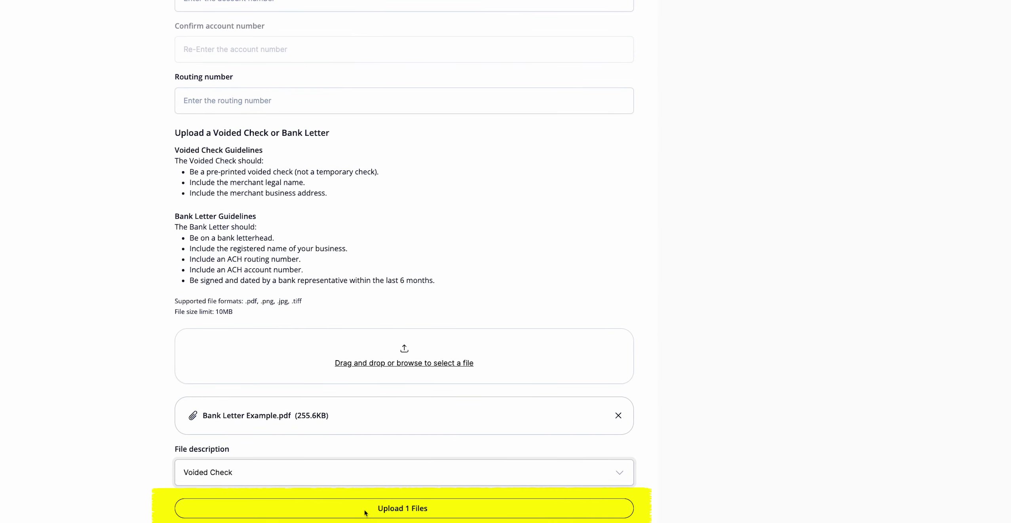
left_click(365, 510)
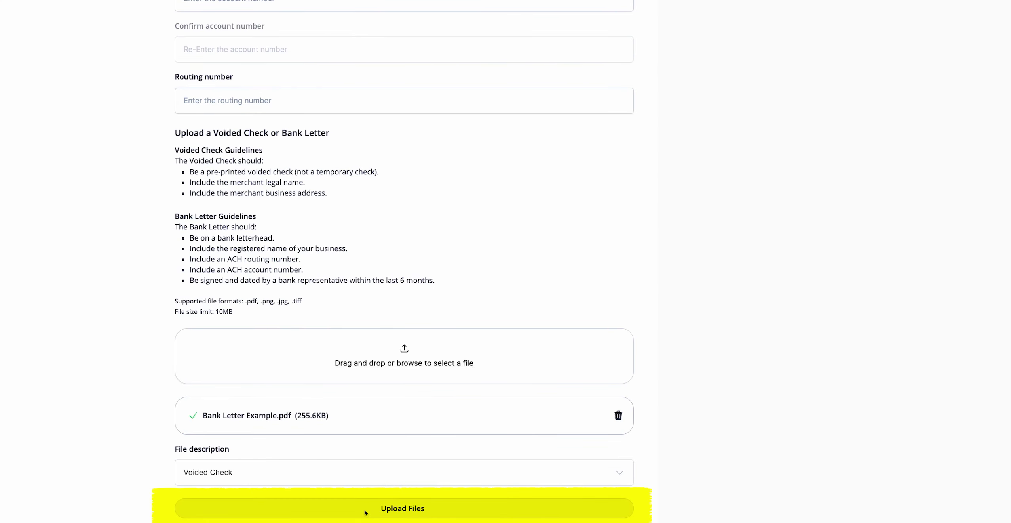
scroll(365, 512, "down", 1)
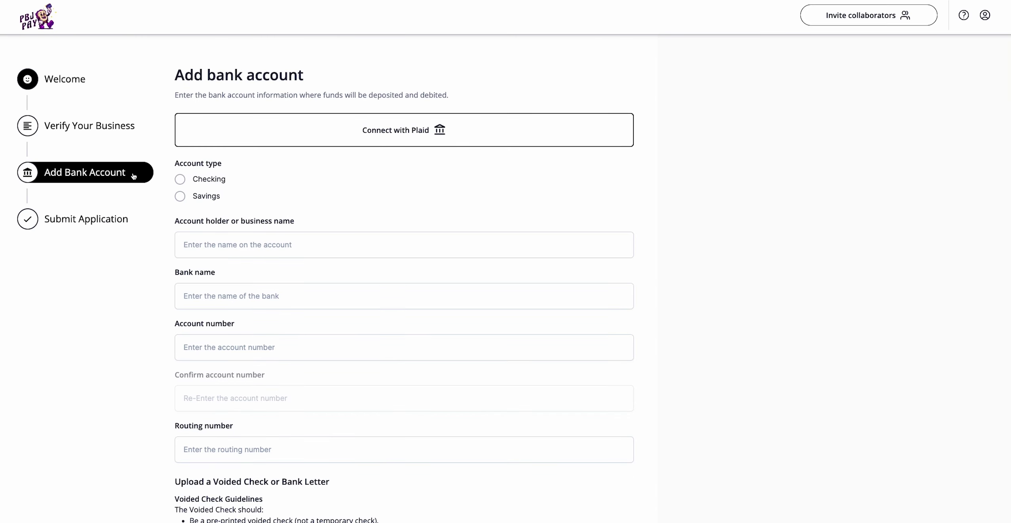
Step: Go back through Verify Your Business to Add bank account and open the Plaid help article
left_click(89, 125)
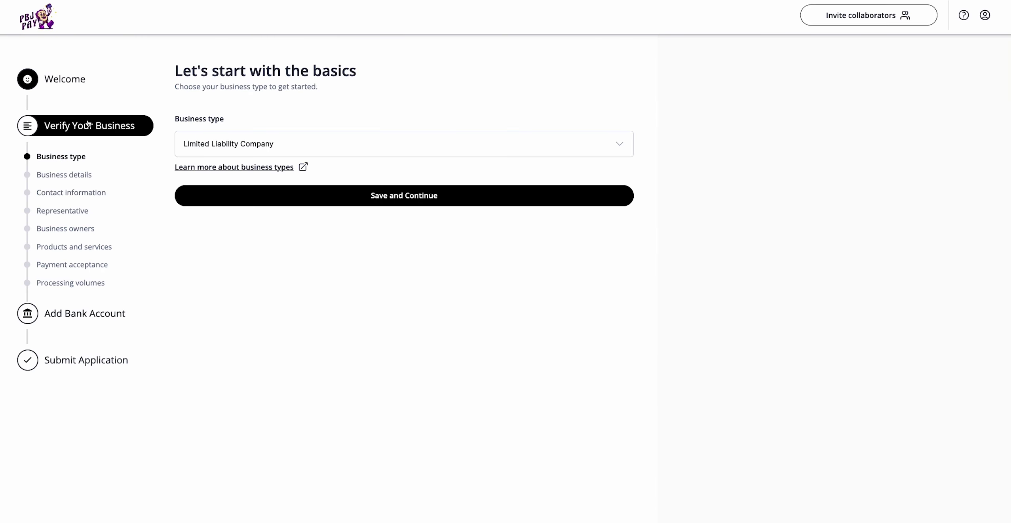
left_click(94, 322)
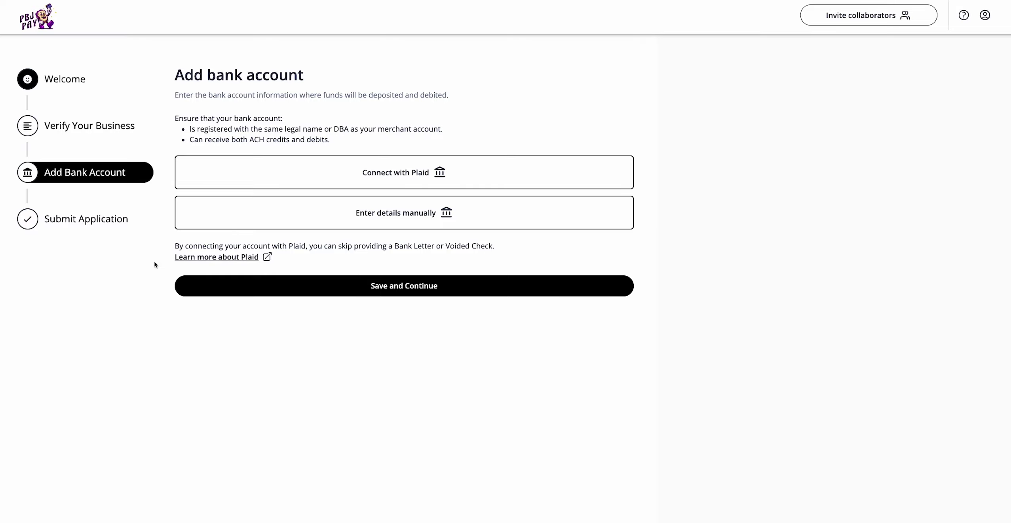
left_click(222, 257)
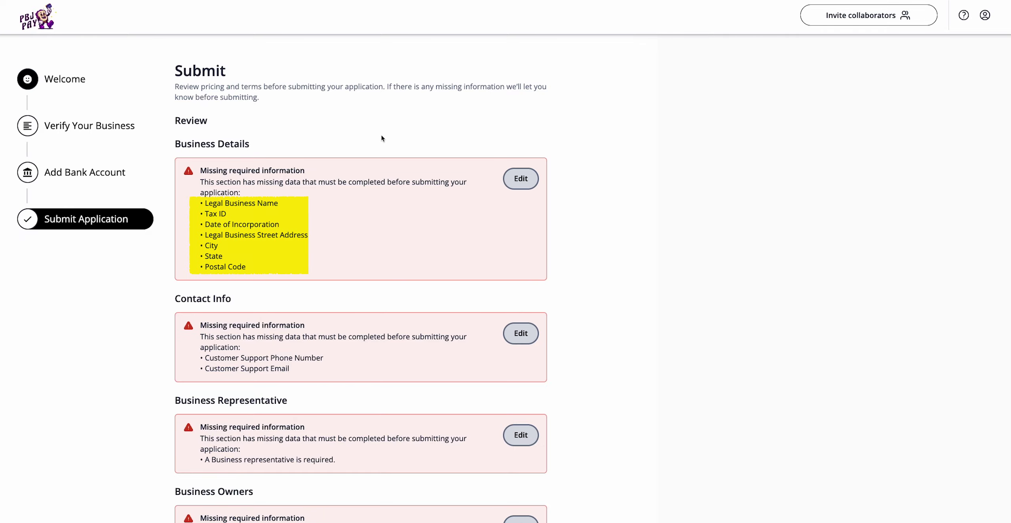
Step: Review the card-not-present and bank-to-bank pricing and tick I agree to accept the terms
scroll(331, 247, "down", 5)
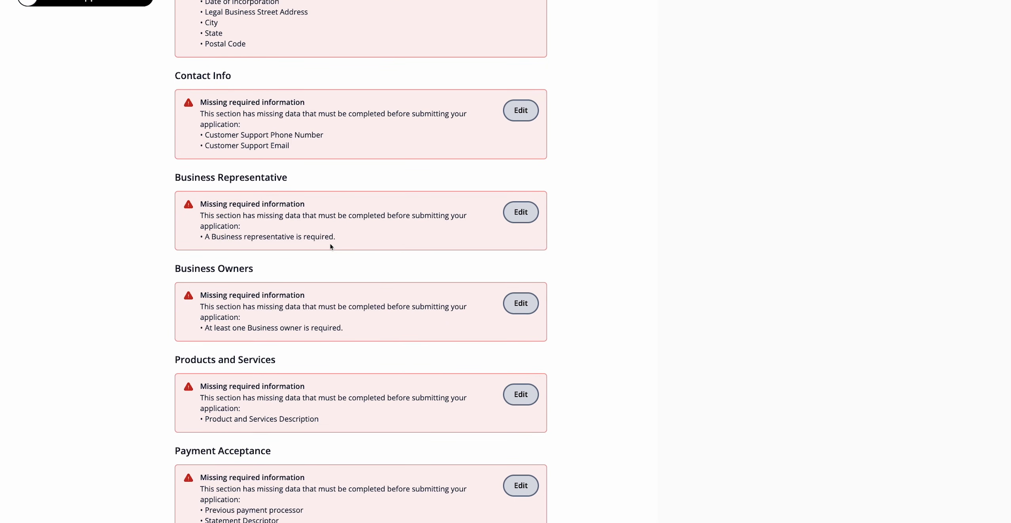
scroll(331, 246, "down", 15)
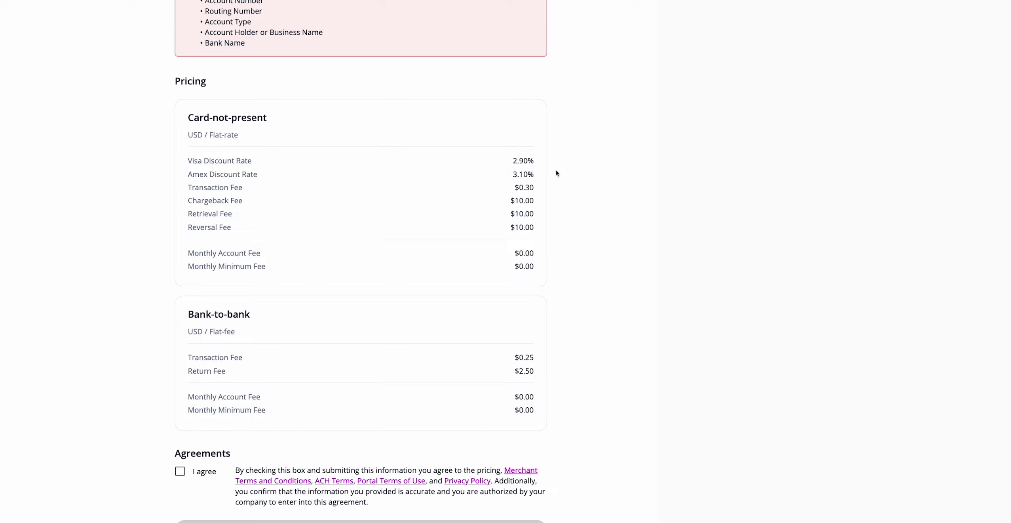
left_click(180, 471)
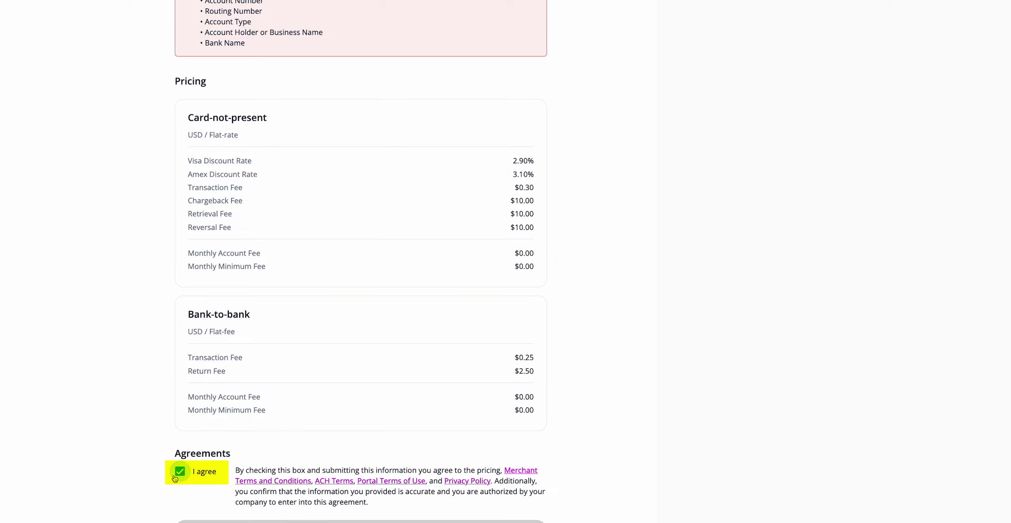
scroll(190, 491, "down", 1)
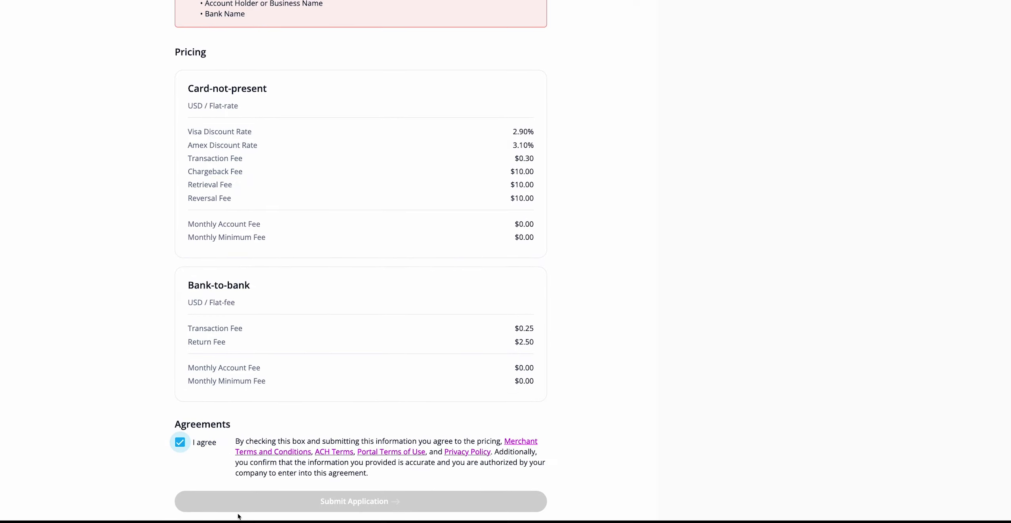